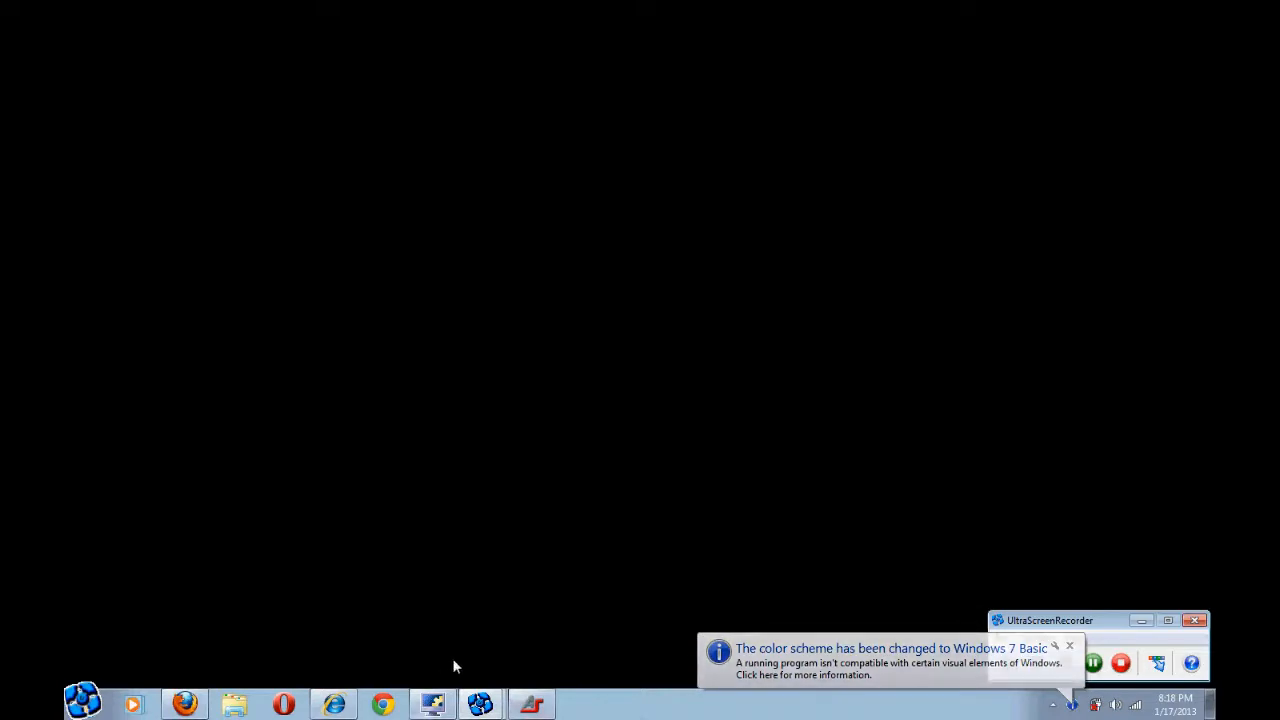
# Restore the QuickTest Professional window showing the Mercury Tours demo script in Expert View
pyautogui.moveTo(440, 703)
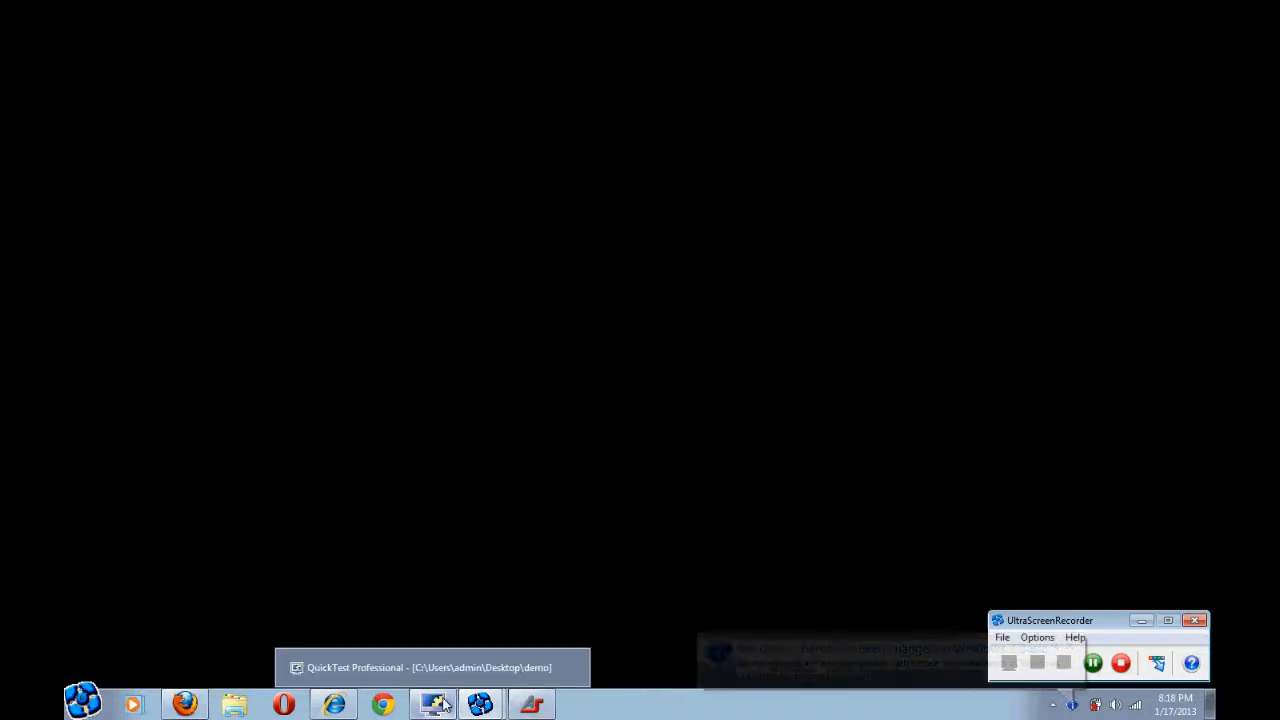
pyautogui.click(440, 703)
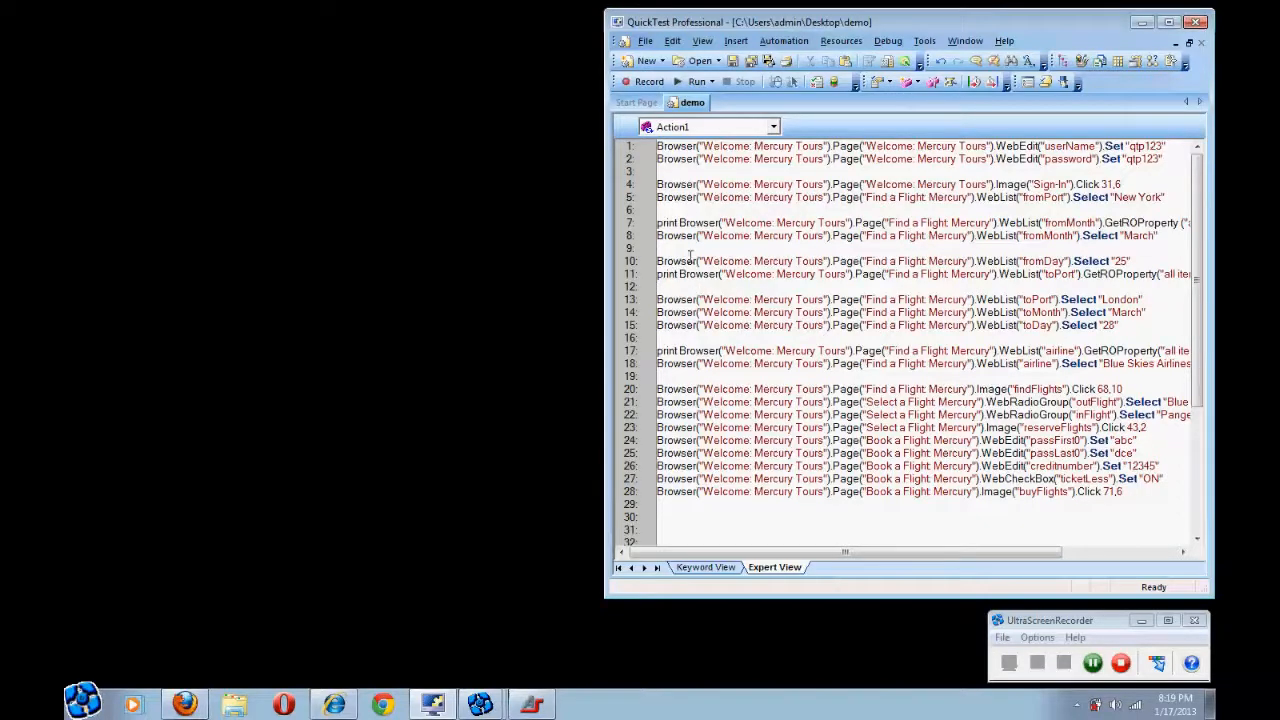
# Show Automation Samurai's Third party Sauce Labs panel and place it over the QTP editor
pyautogui.click(538, 706)
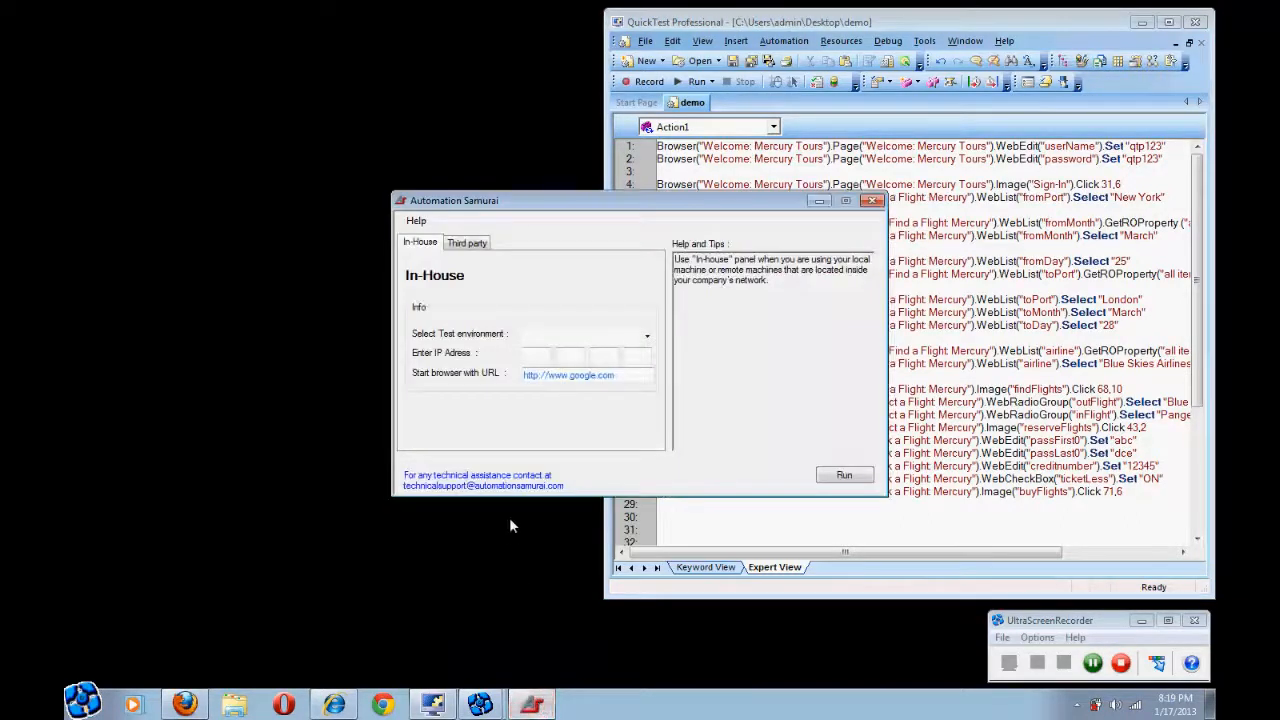
pyautogui.click(474, 250)
pyautogui.moveTo(562, 205); pyautogui.dragTo(873, 123)
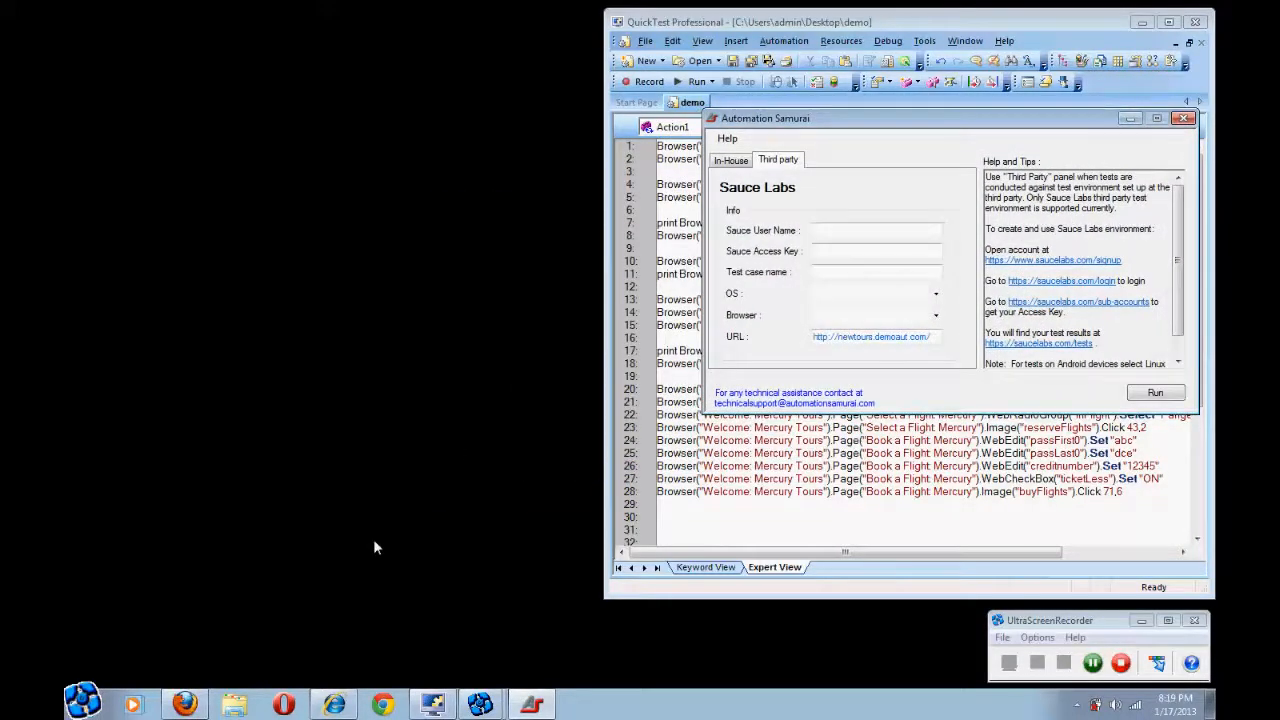
pyautogui.moveTo(195, 705)
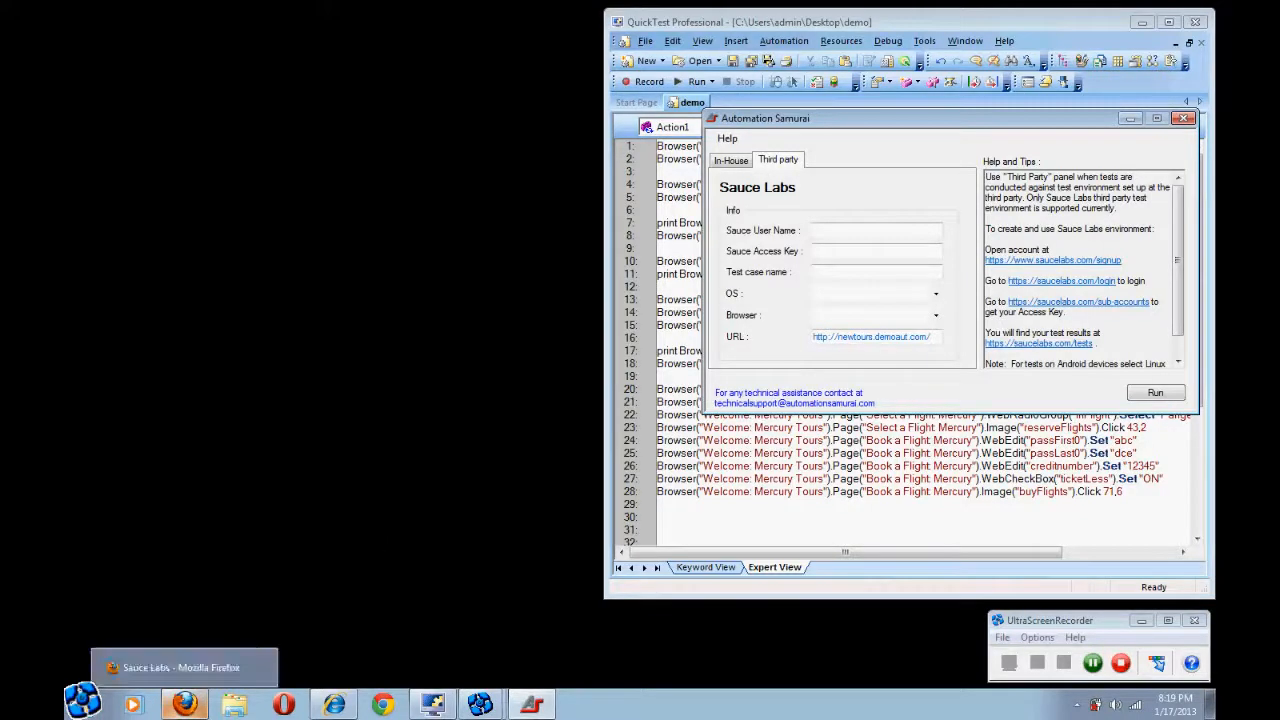
# Copy the Sauce Labs account username into the Sauce User Name field
pyautogui.click(190, 676)
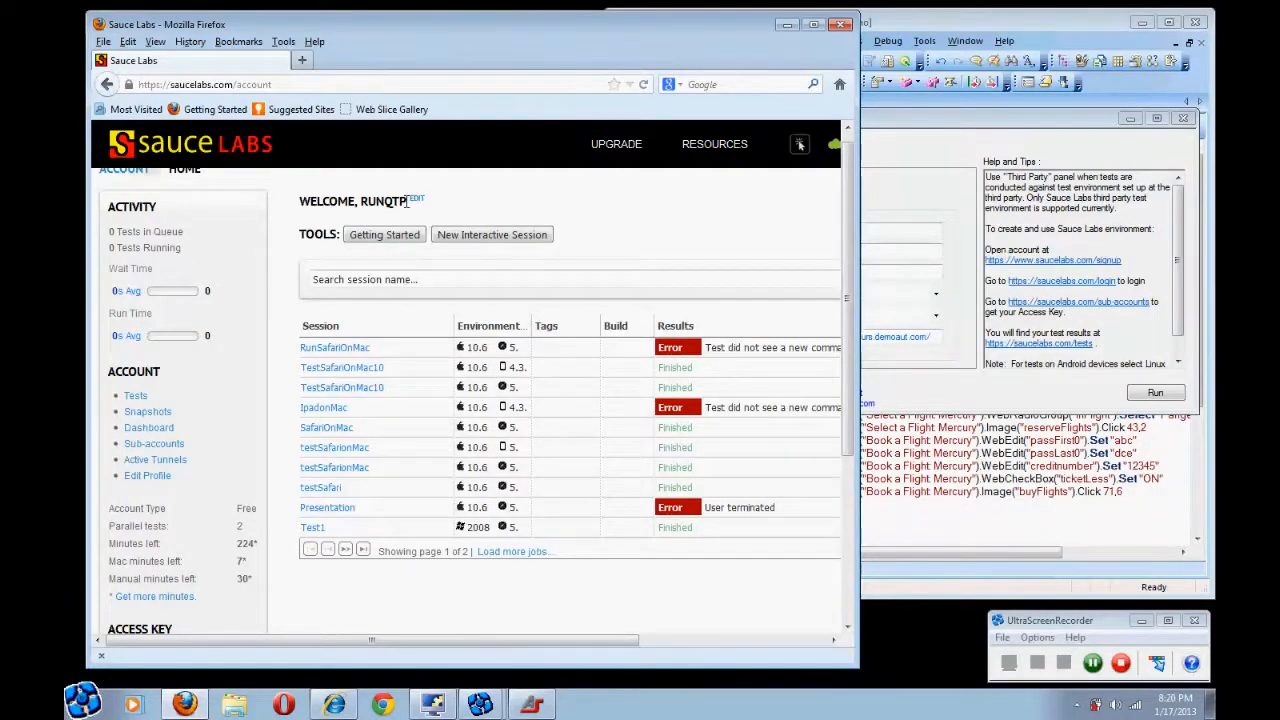
pyautogui.moveTo(407, 201); pyautogui.dragTo(361, 202)
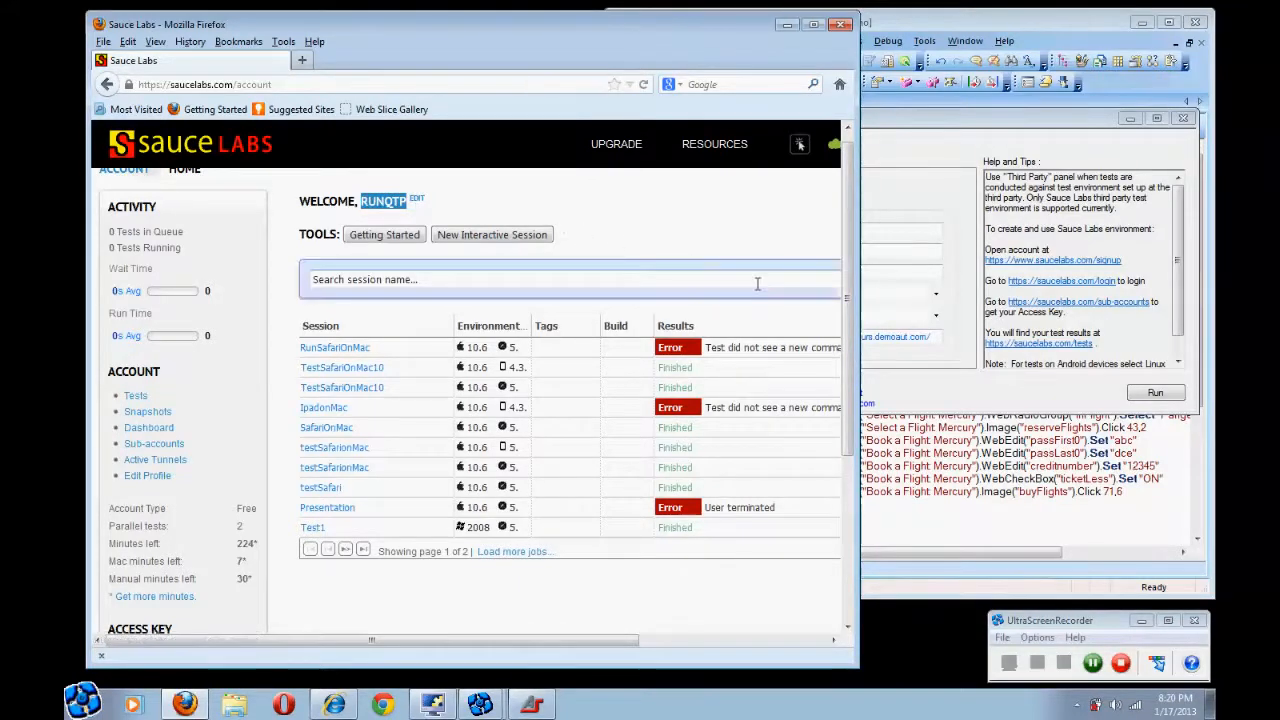
pyautogui.click(908, 231)
pyautogui.write('runqtp')
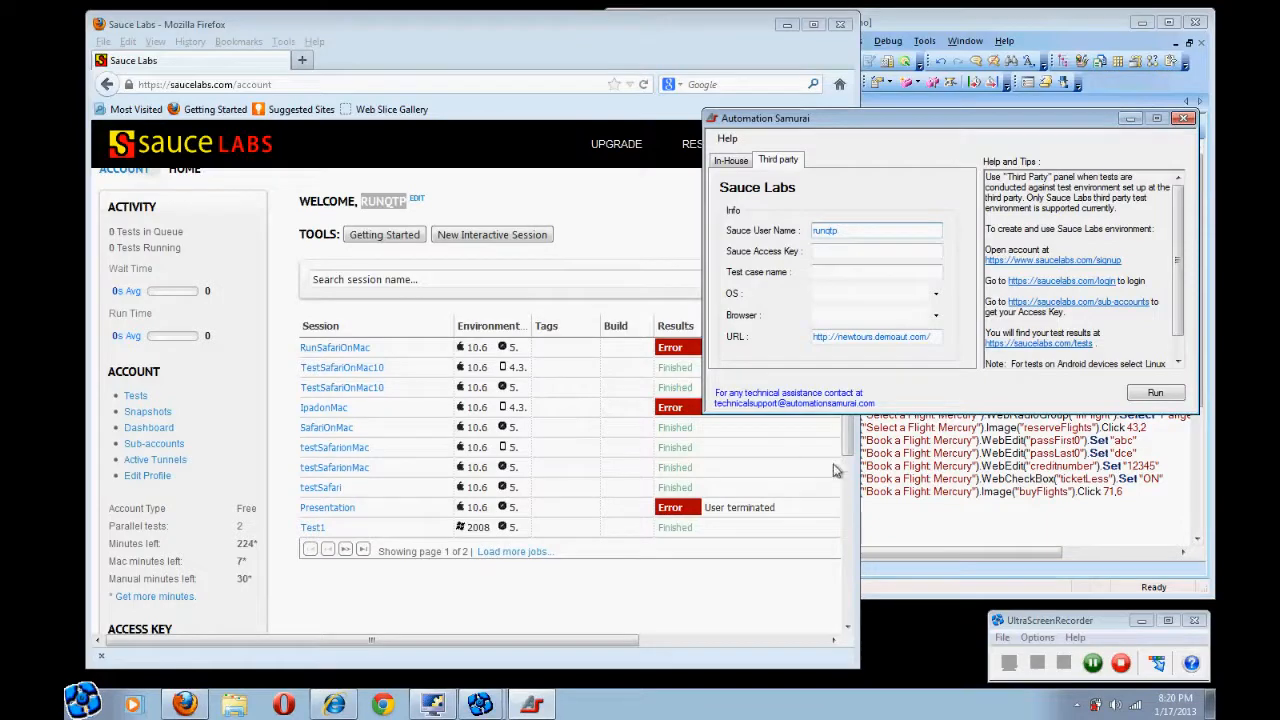
# Copy the account's access key into the Sauce Access Key field
pyautogui.moveTo(849, 447); pyautogui.dragTo(841, 600)
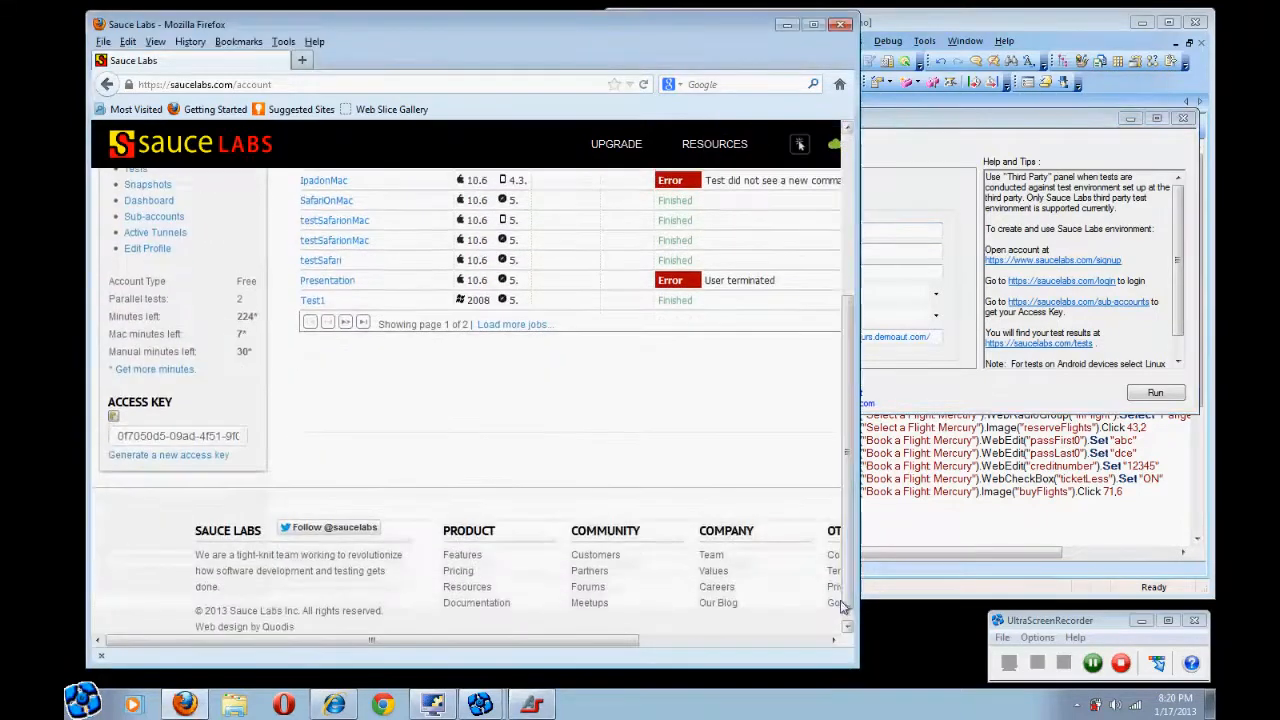
pyautogui.click(113, 420)
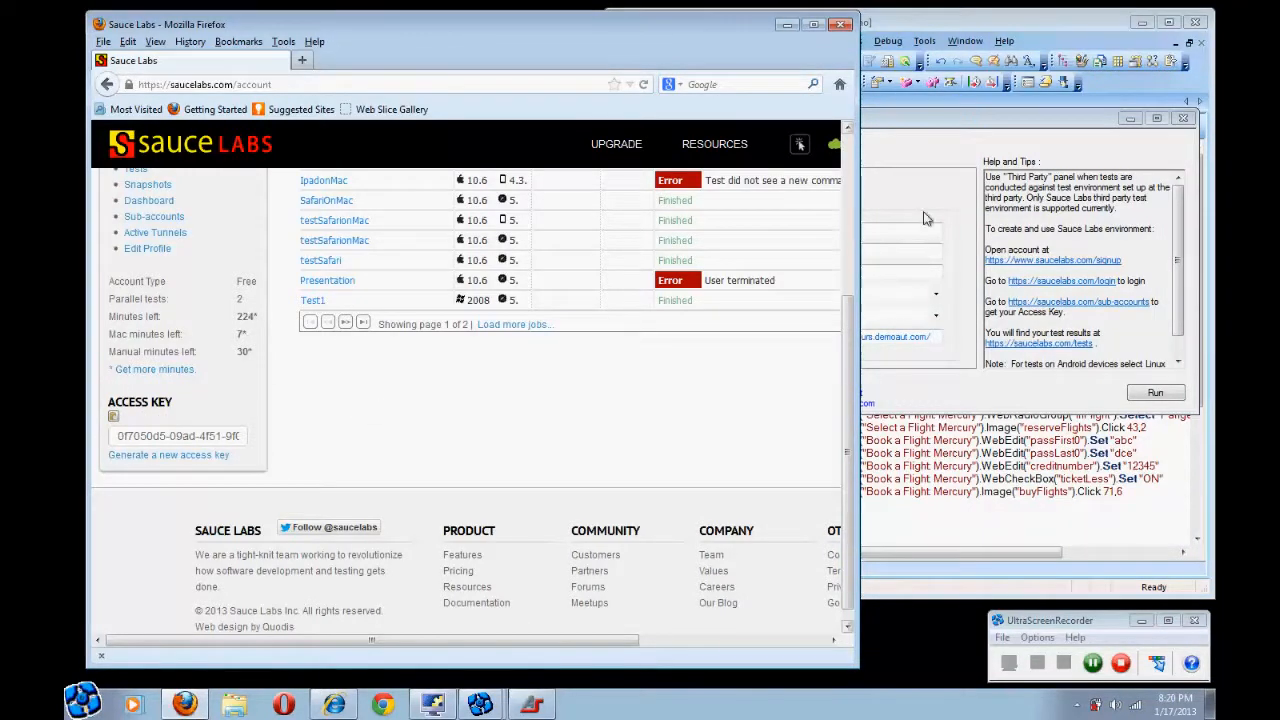
pyautogui.click(900, 252)
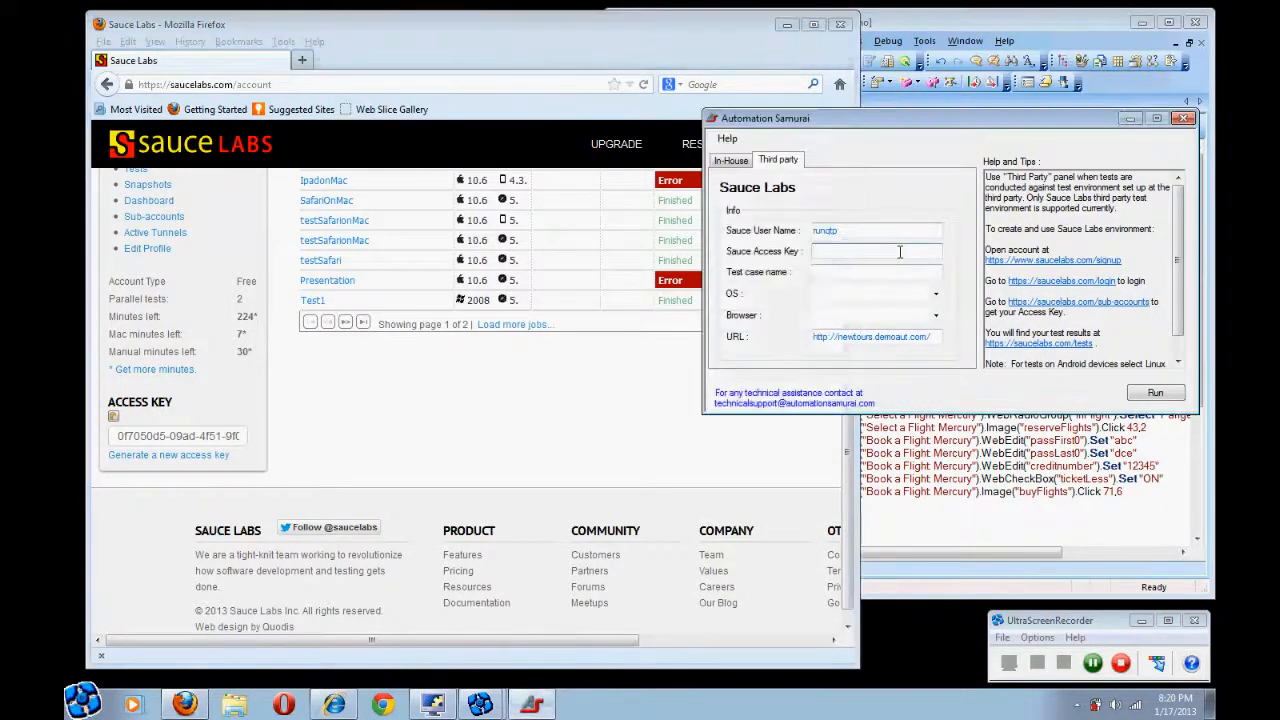
pyautogui.hotkey('ctrl', 'v')
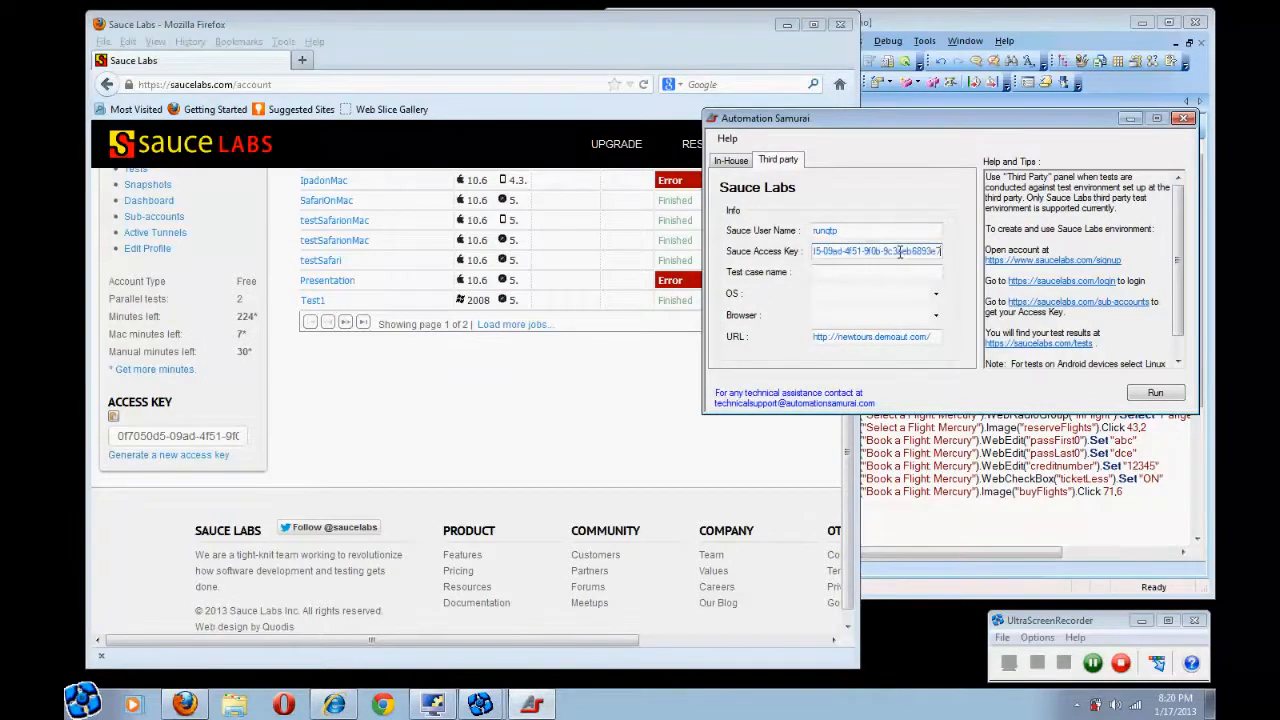
# Enter SafariTest100 as the test case name, with OS Mac 10.6 and browser Safari 5
pyautogui.click(822, 271)
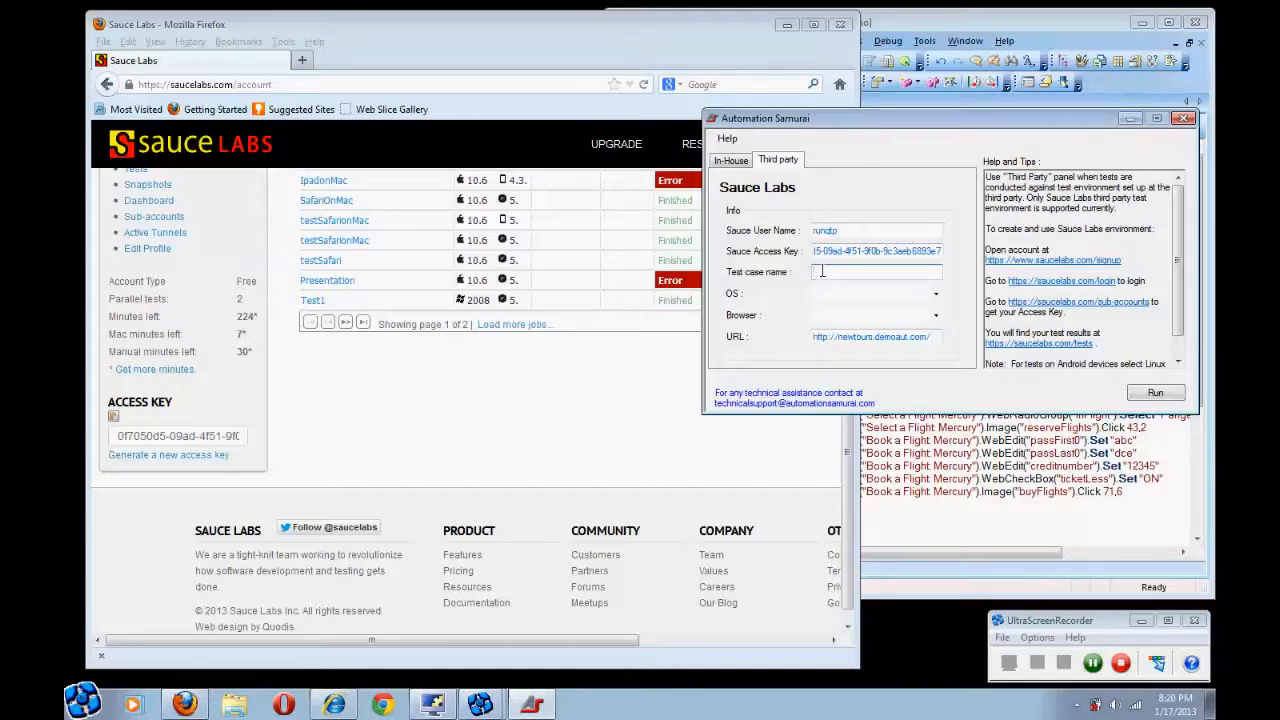
pyautogui.write('SafariTest100')
pyautogui.click(938, 298)
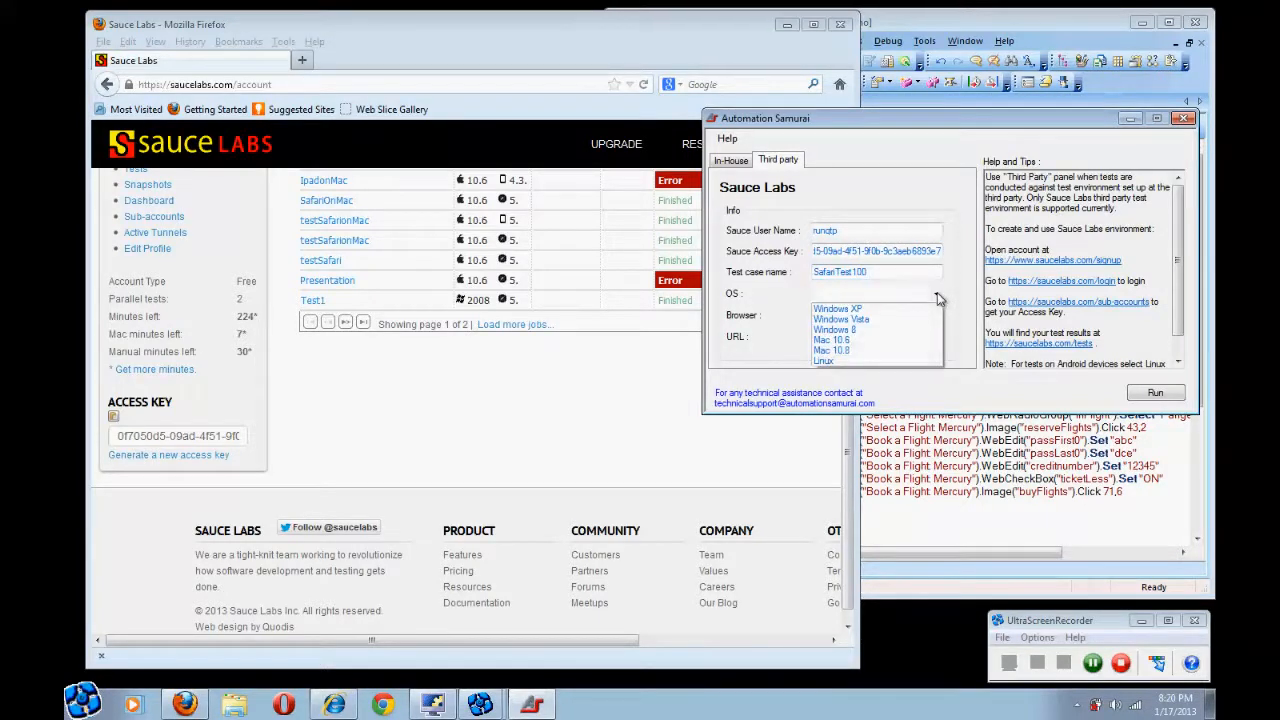
pyautogui.click(888, 341)
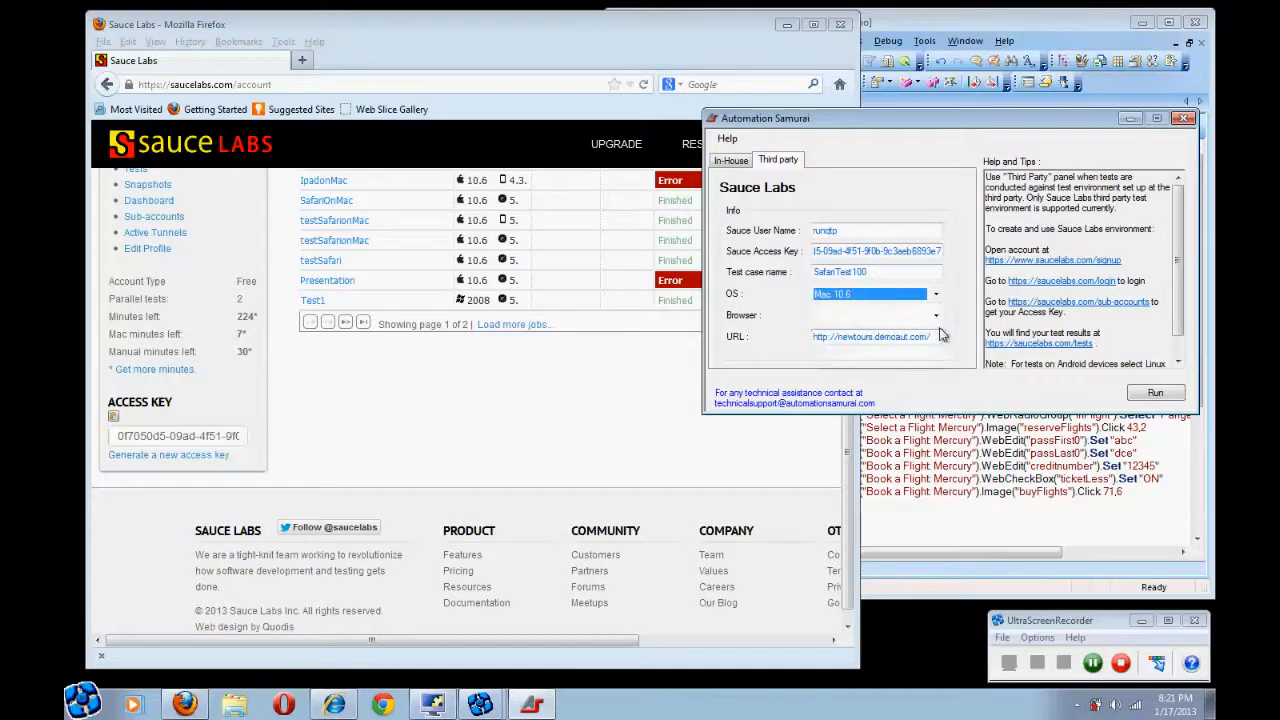
pyautogui.click(937, 319)
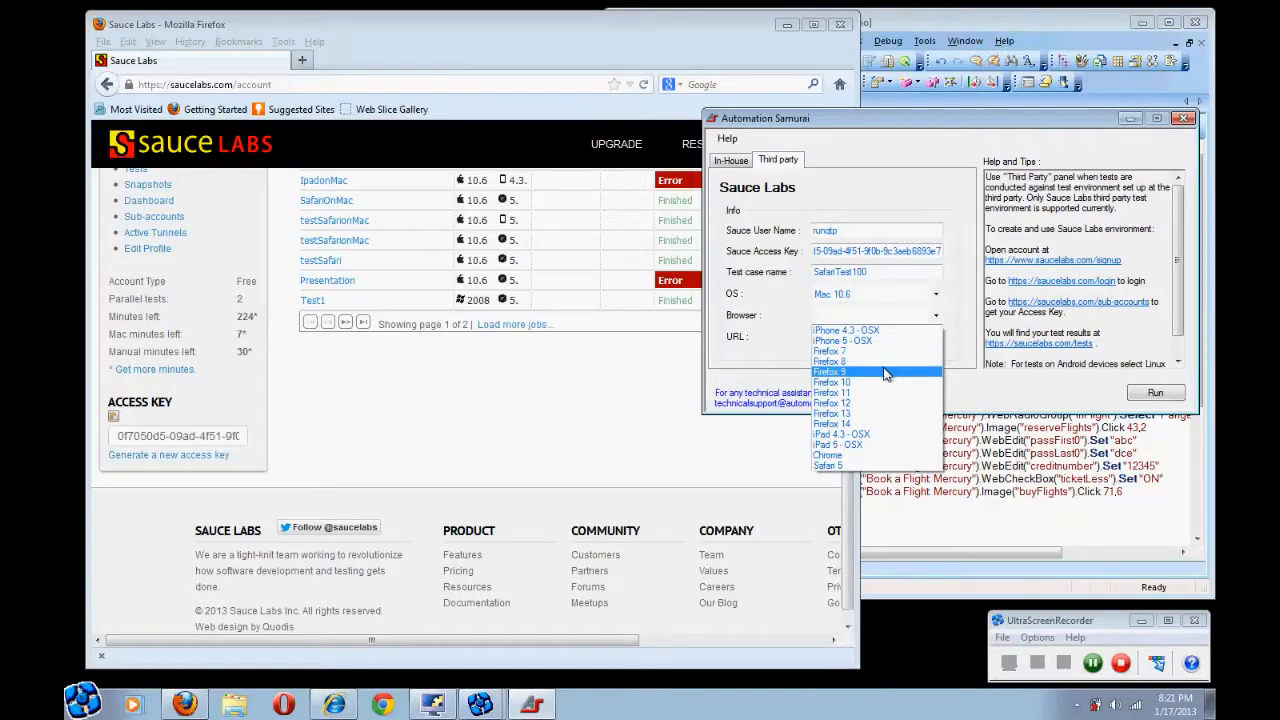
pyautogui.click(858, 466)
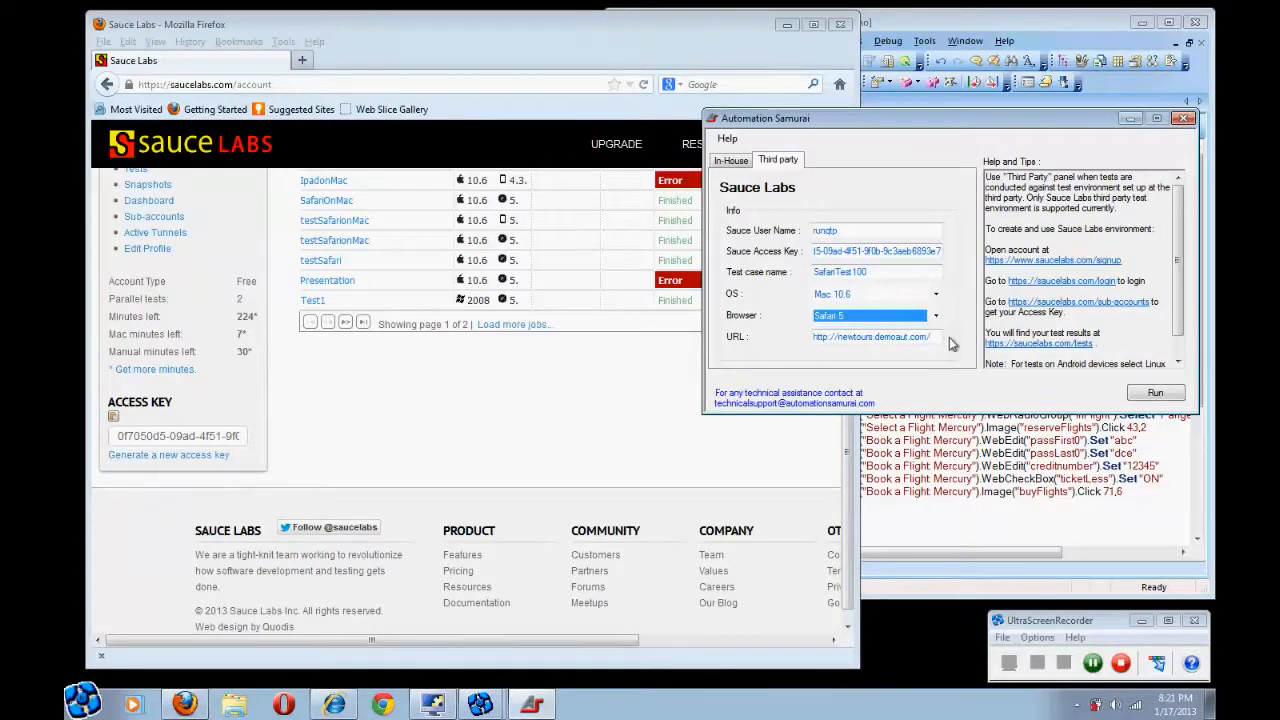
# Run the test and confirm SafariTest100 appears as Running in the Sauce Labs jobs table
pyautogui.click(1155, 394)
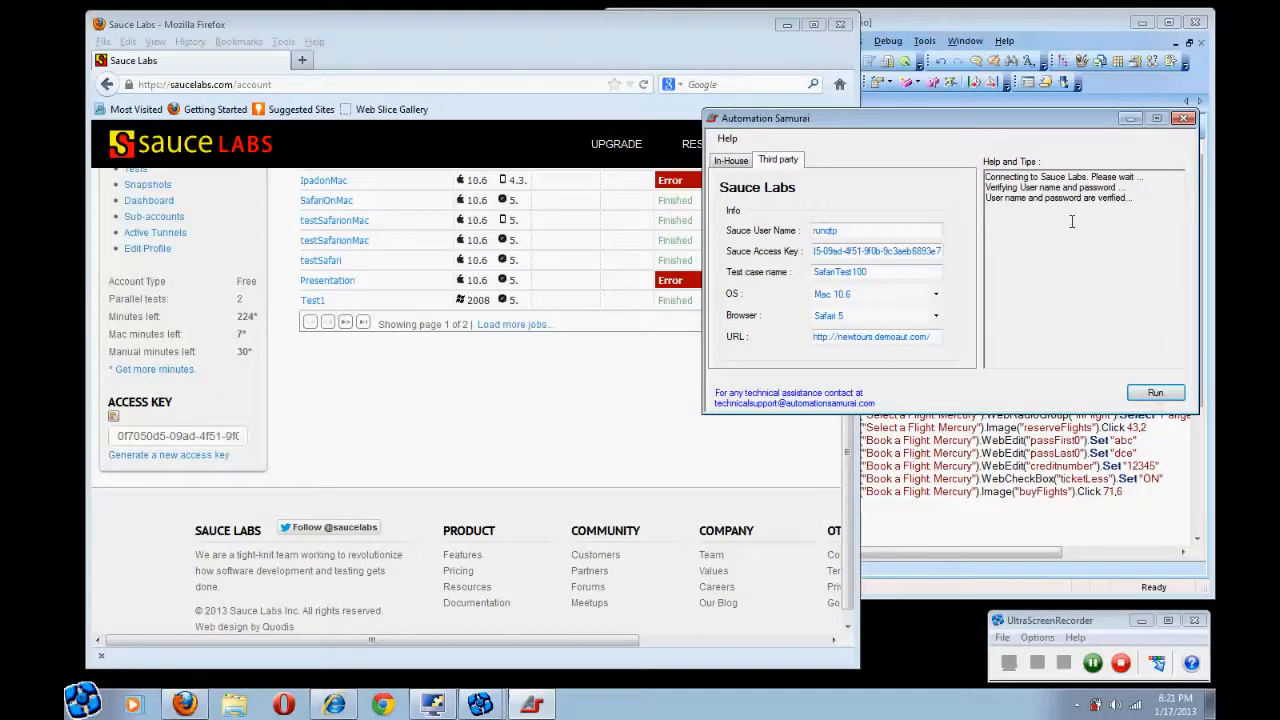
pyautogui.click(712, 41)
pyautogui.moveTo(851, 320); pyautogui.dragTo(848, 158)
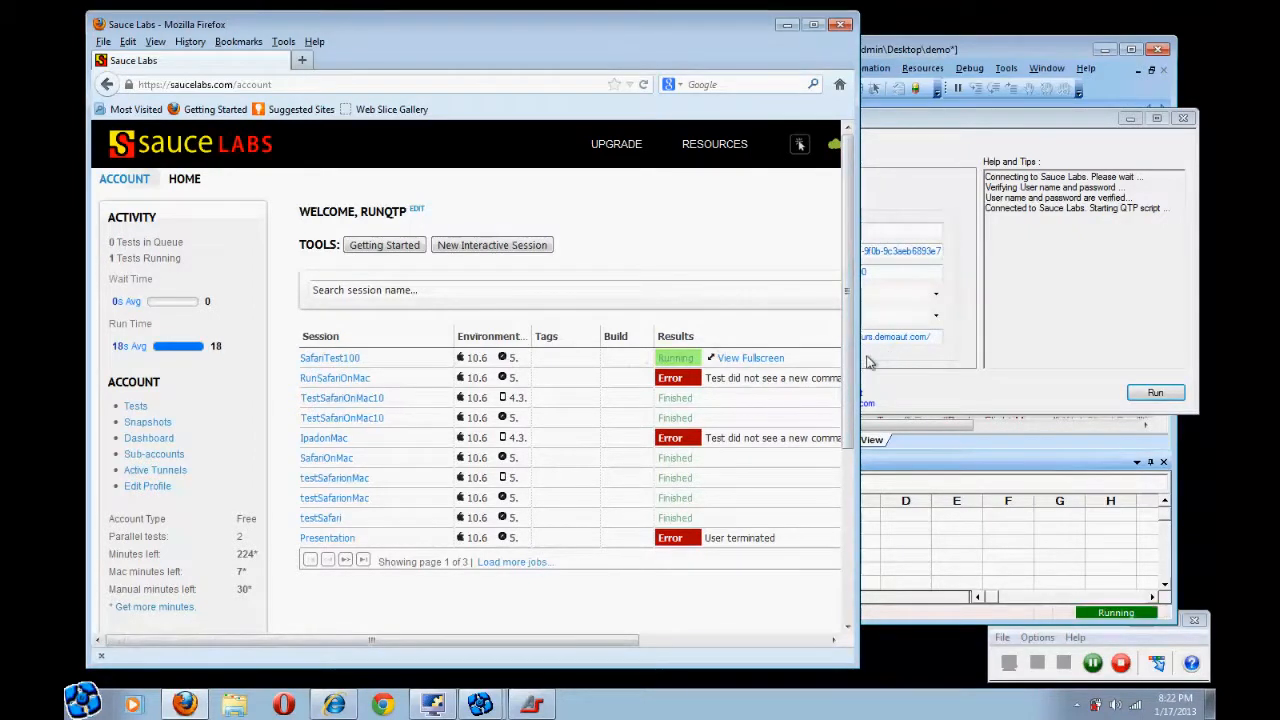
# Widen Firefox and open the running SafariTest100 job page with View Fullscreen
pyautogui.moveTo(859, 358); pyautogui.dragTo(948, 355)
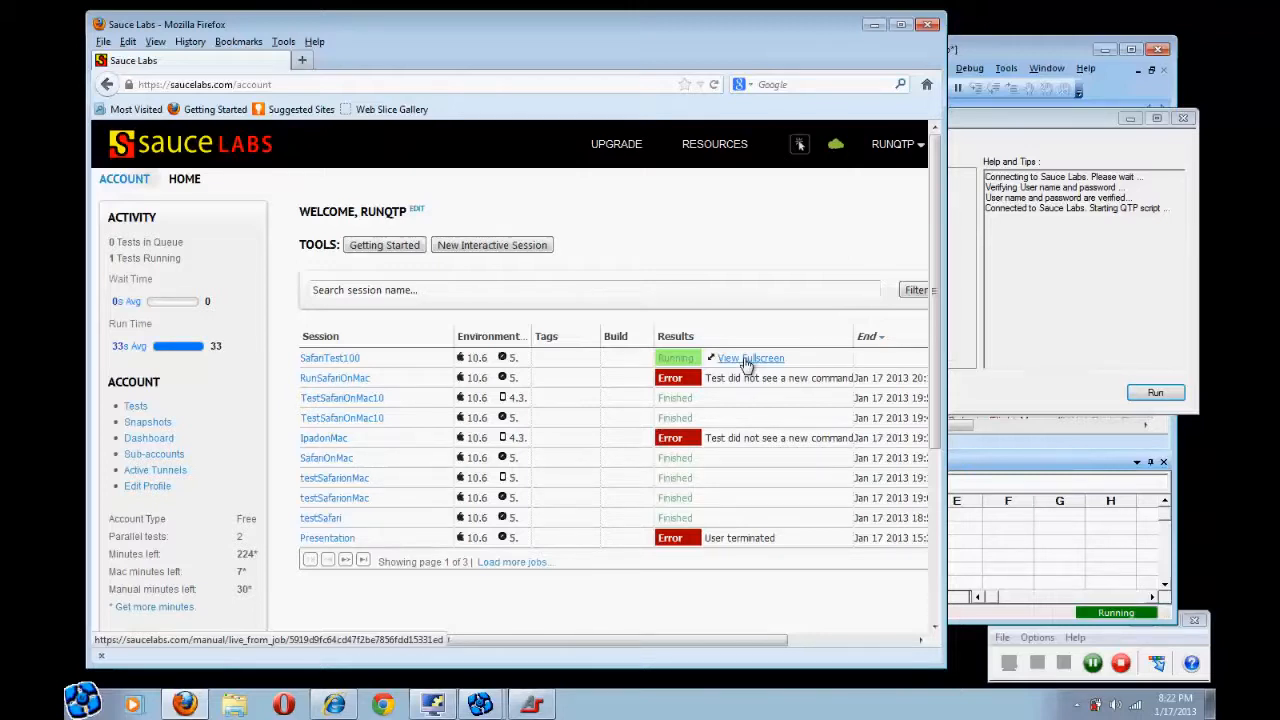
pyautogui.click(747, 362)
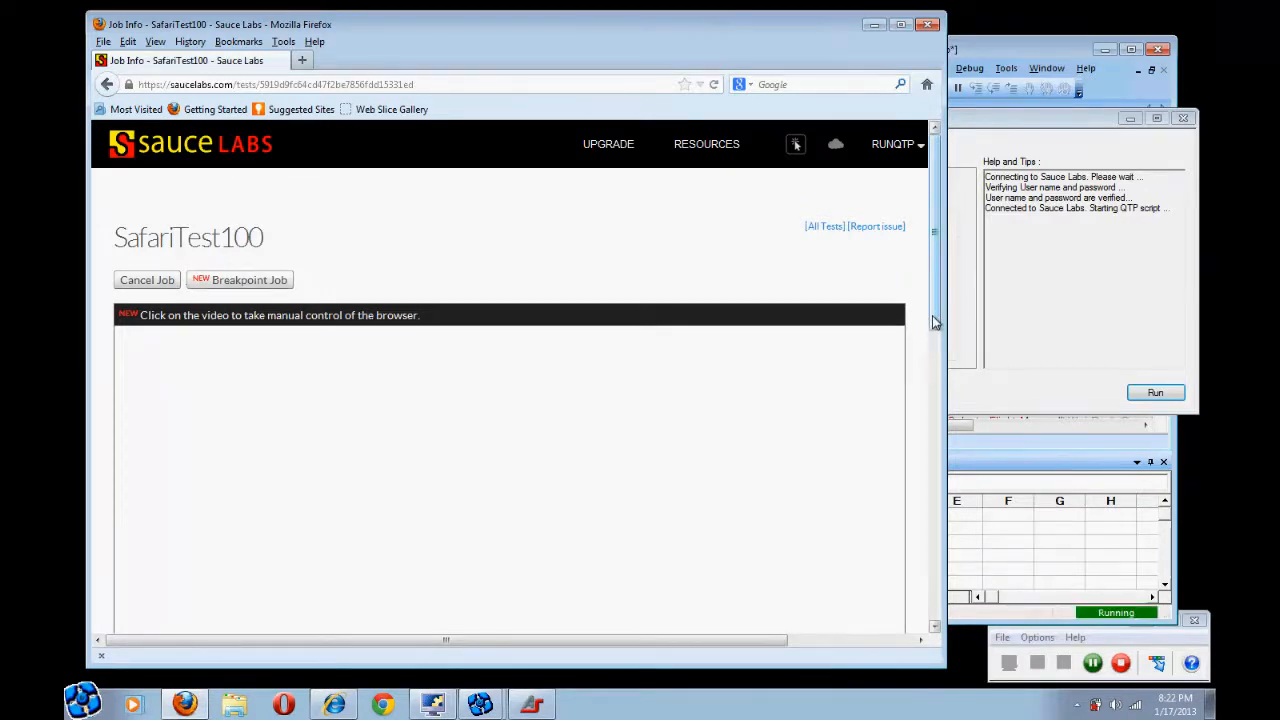
# Return to the Sauce Labs Test Dashboard through the All Tests link
pyautogui.moveTo(933, 322); pyautogui.dragTo(923, 277)
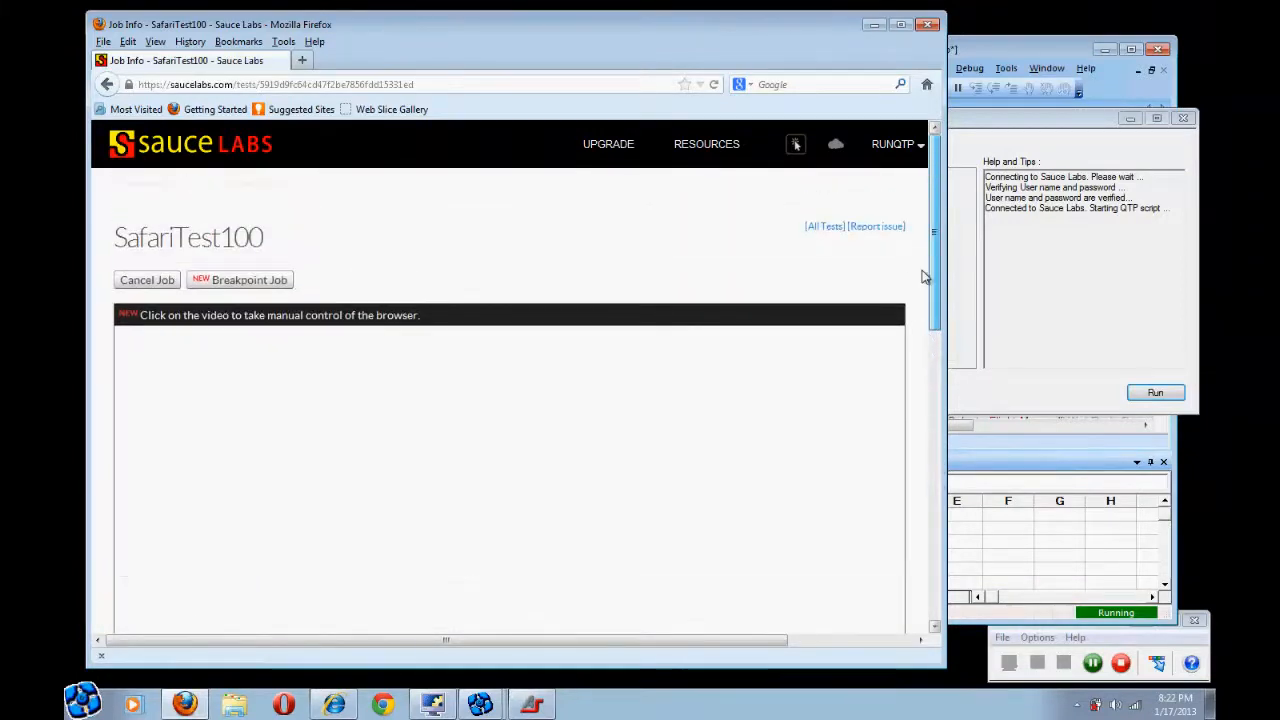
pyautogui.click(827, 229)
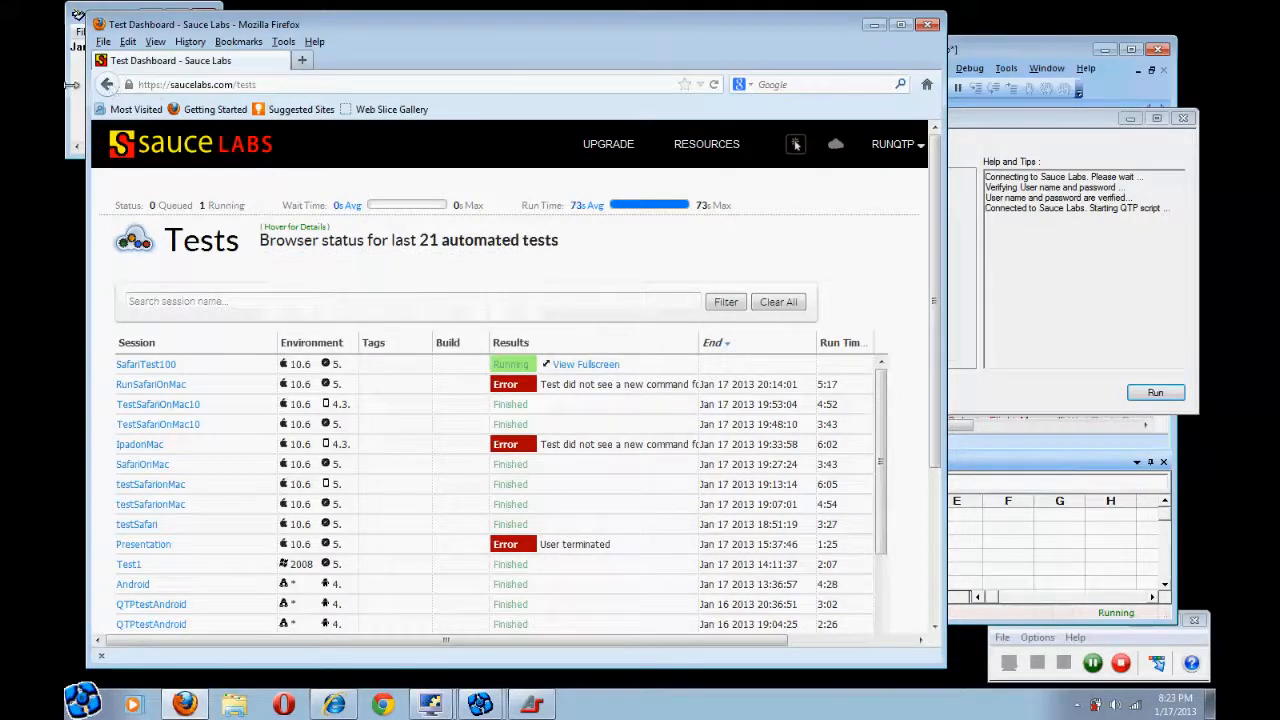
# Open SafariTest100's live view and follow the Flight Finder form to New York–London results
pyautogui.click(585, 366)
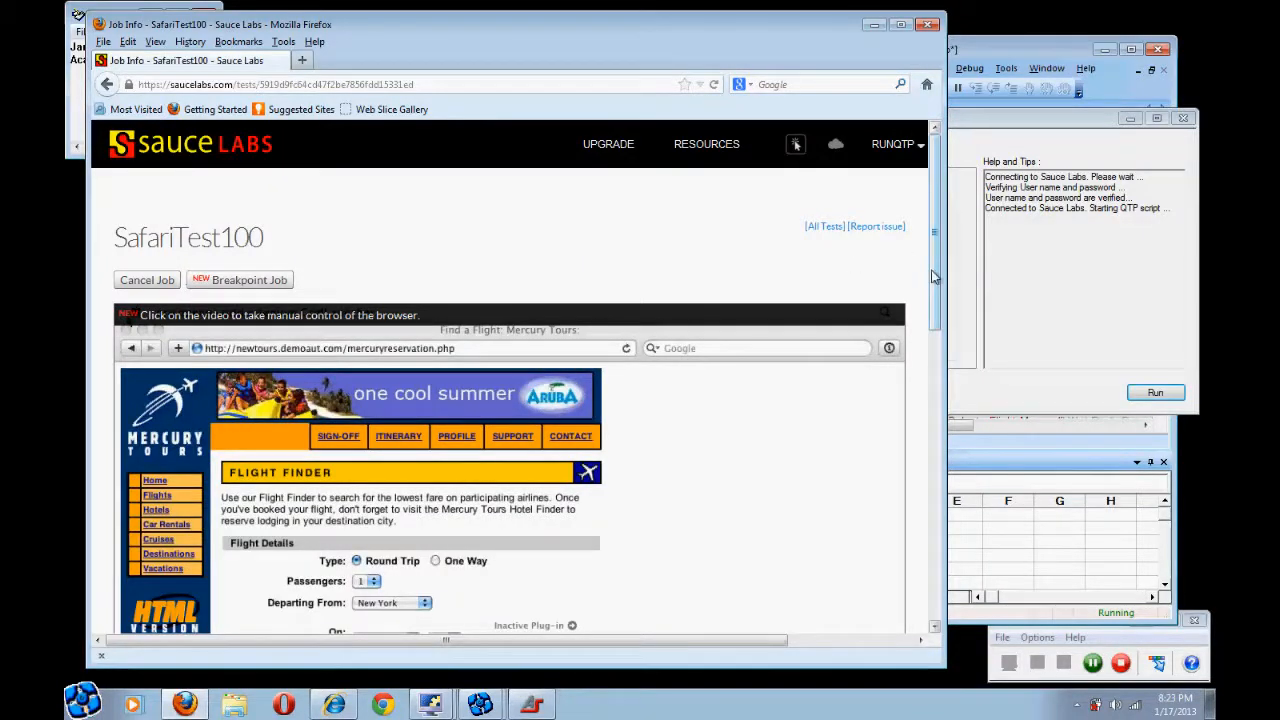
pyautogui.moveTo(933, 276); pyautogui.dragTo(931, 350)
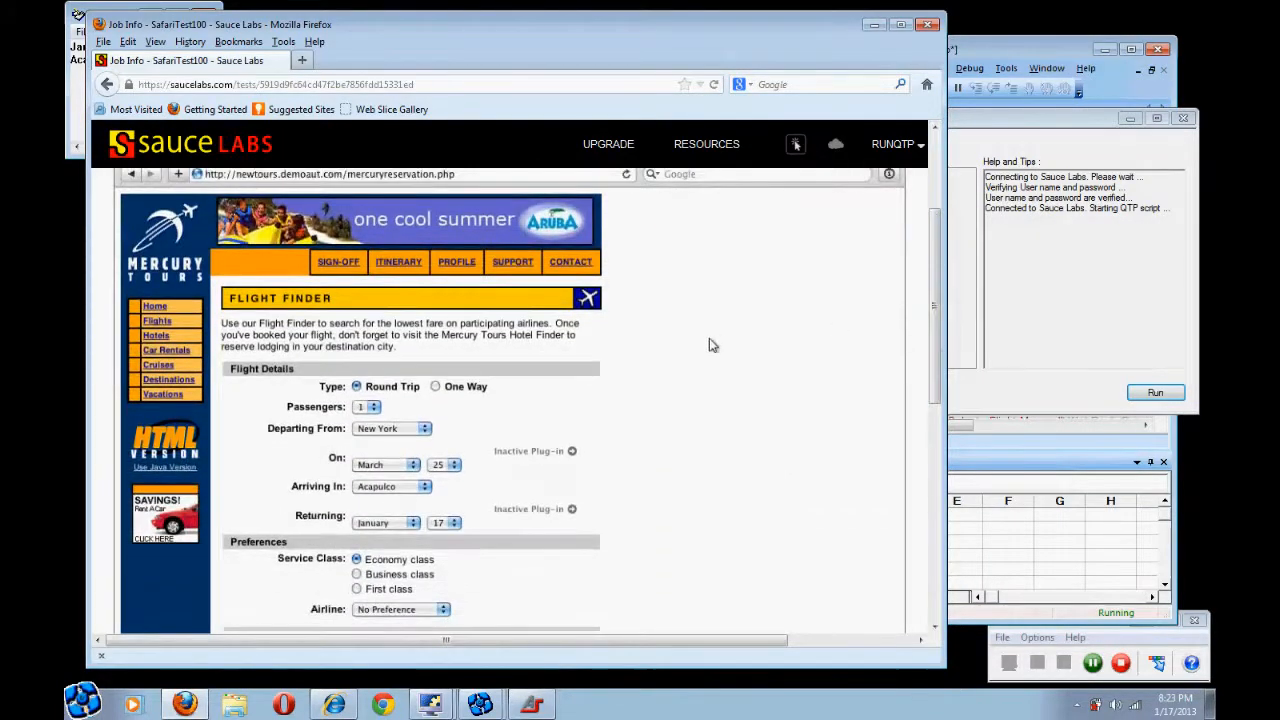
pyautogui.click(72, 113)
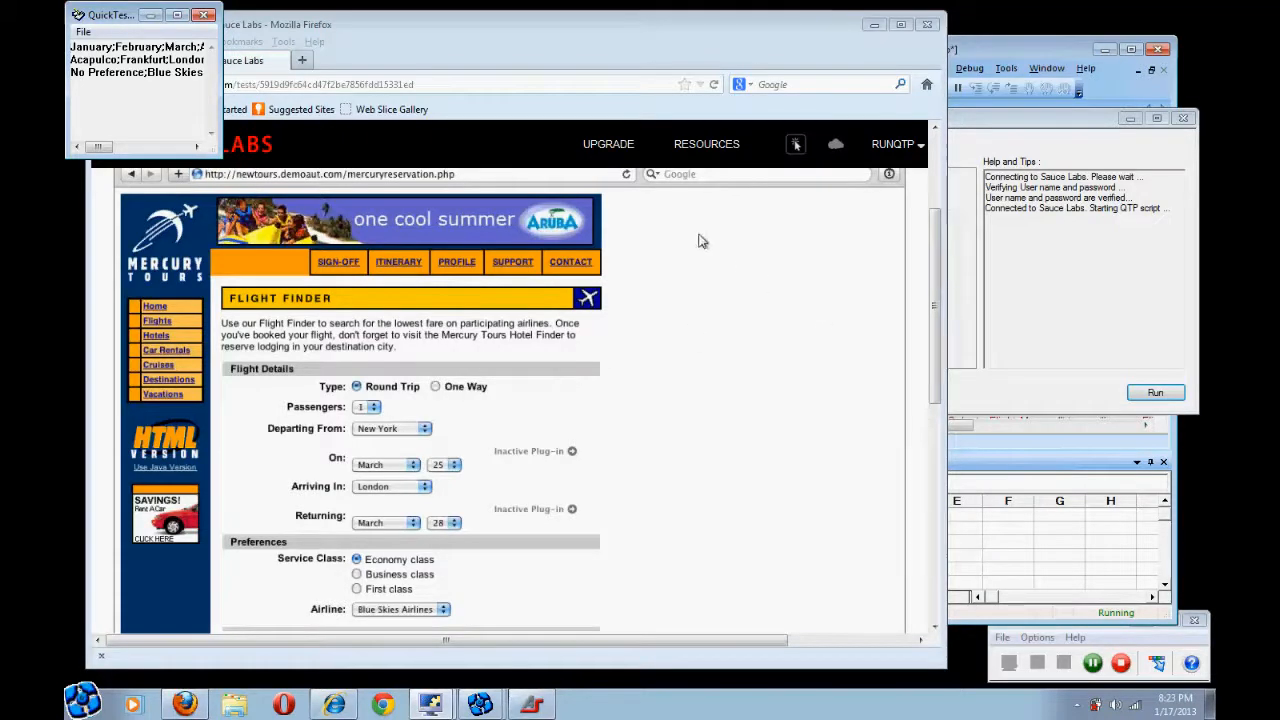
pyautogui.click(298, 30)
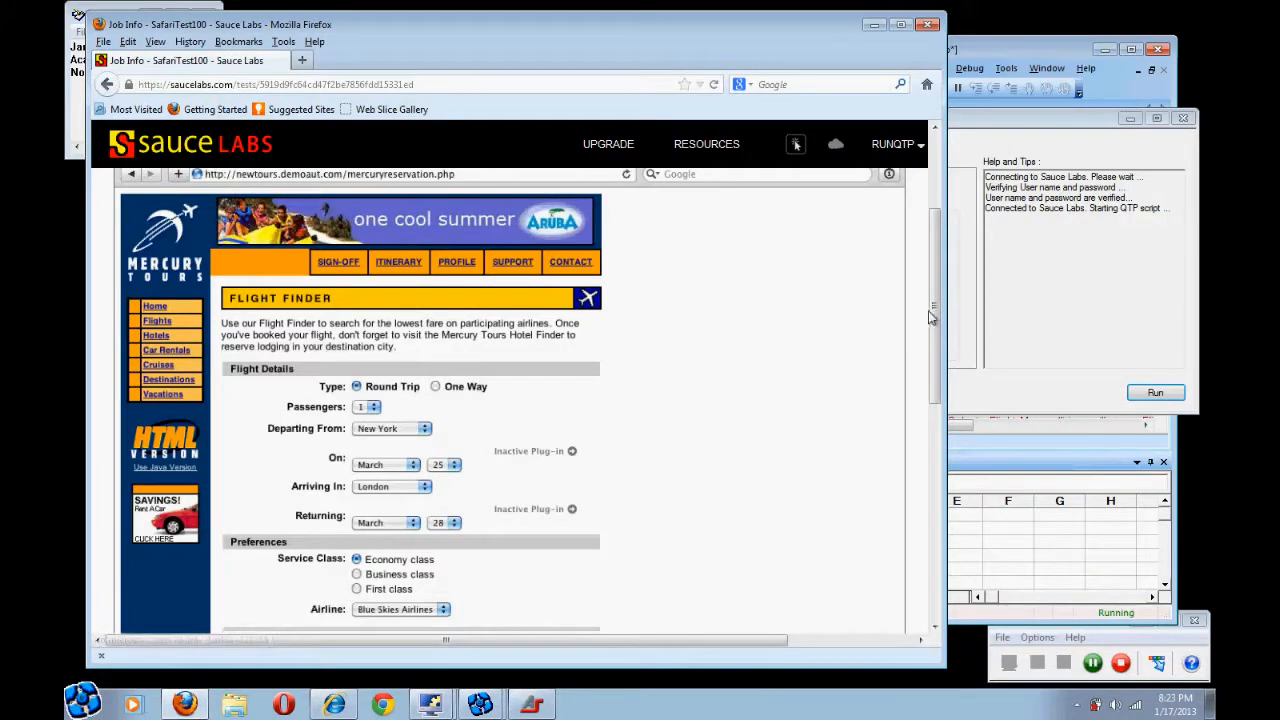
pyautogui.moveTo(934, 326); pyautogui.dragTo(932, 369)
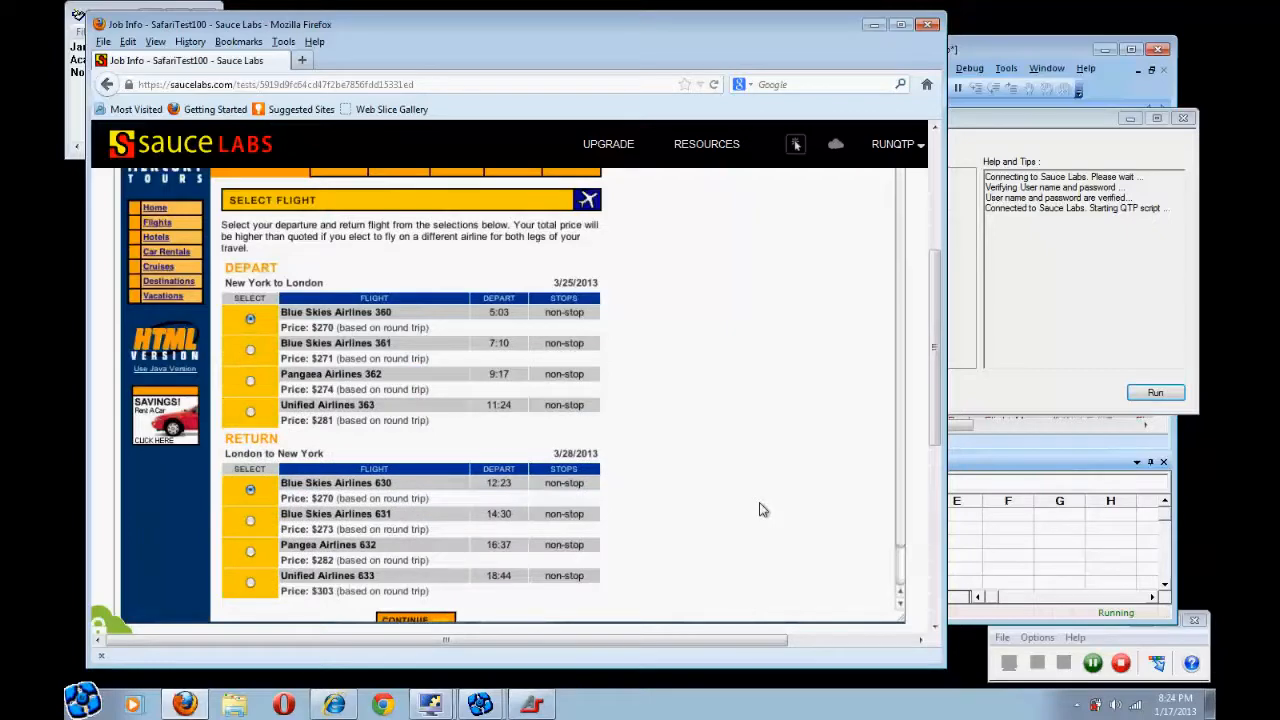
# Watch the run pick flights and reach the itinerary confirmation, then go back to All Tests
pyautogui.moveTo(932, 341); pyautogui.dragTo(932, 389)
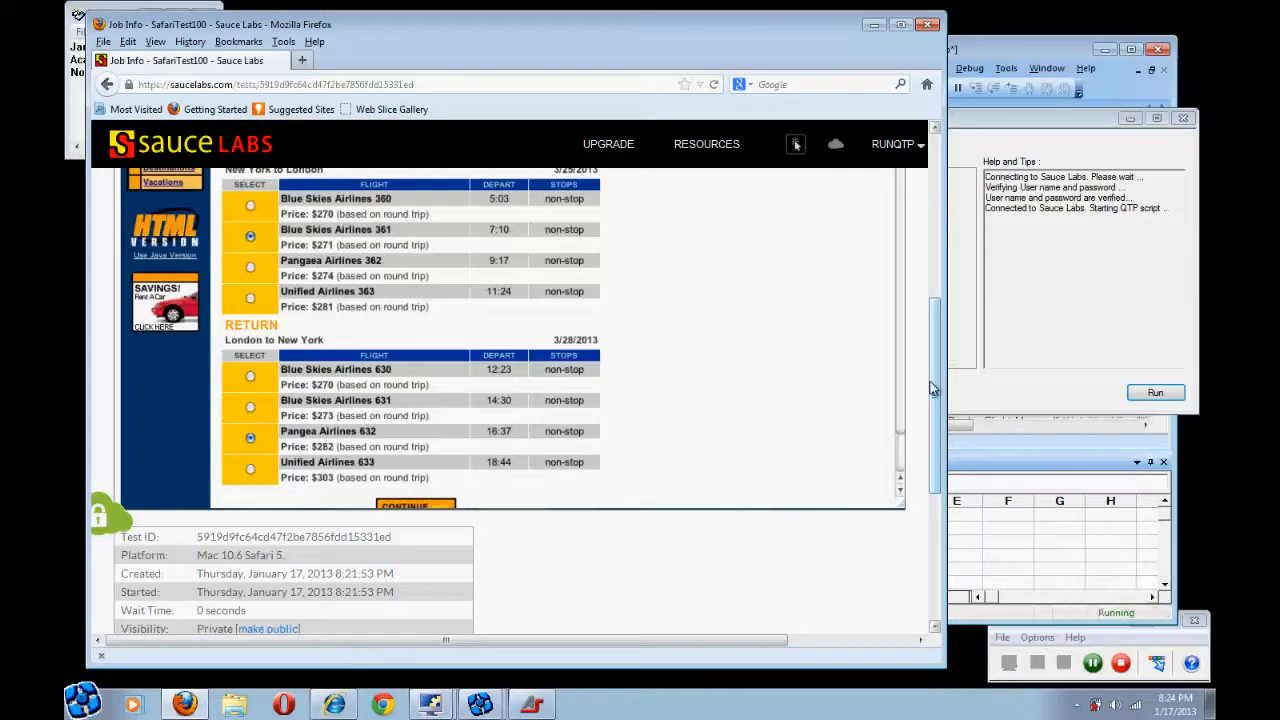
pyautogui.moveTo(934, 378); pyautogui.dragTo(934, 360)
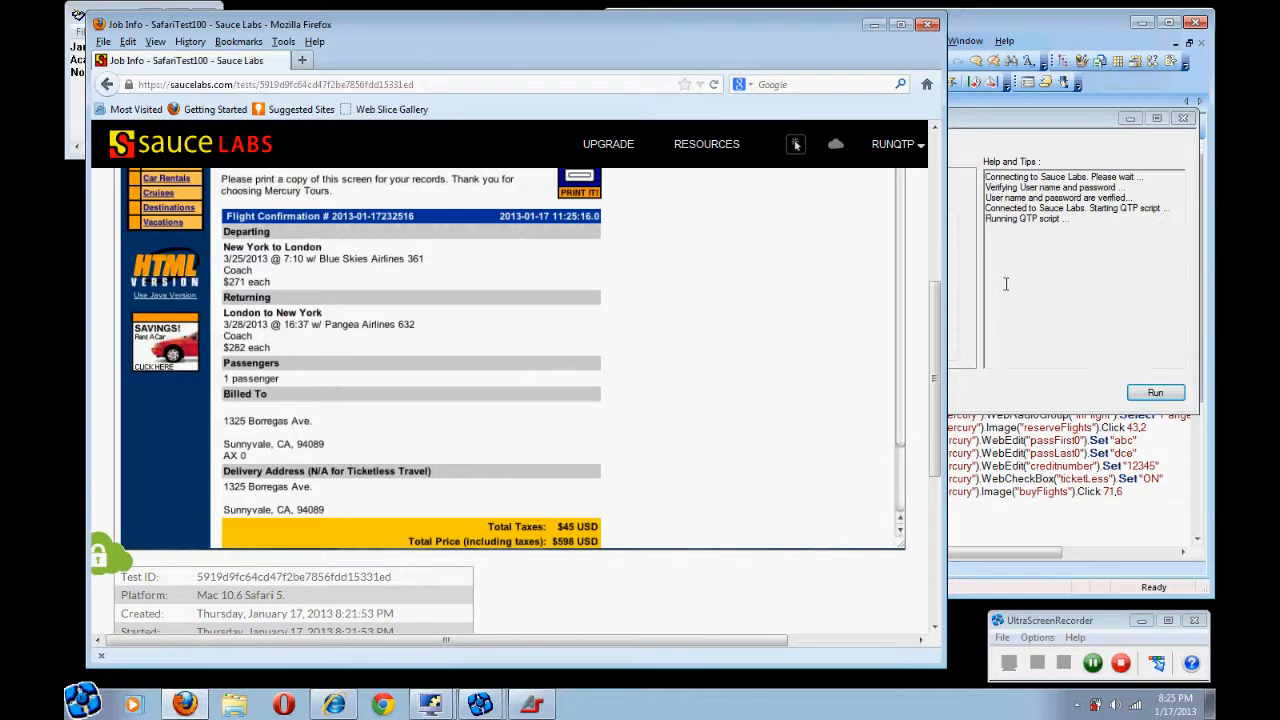
pyautogui.moveTo(942, 318); pyautogui.dragTo(928, 146)
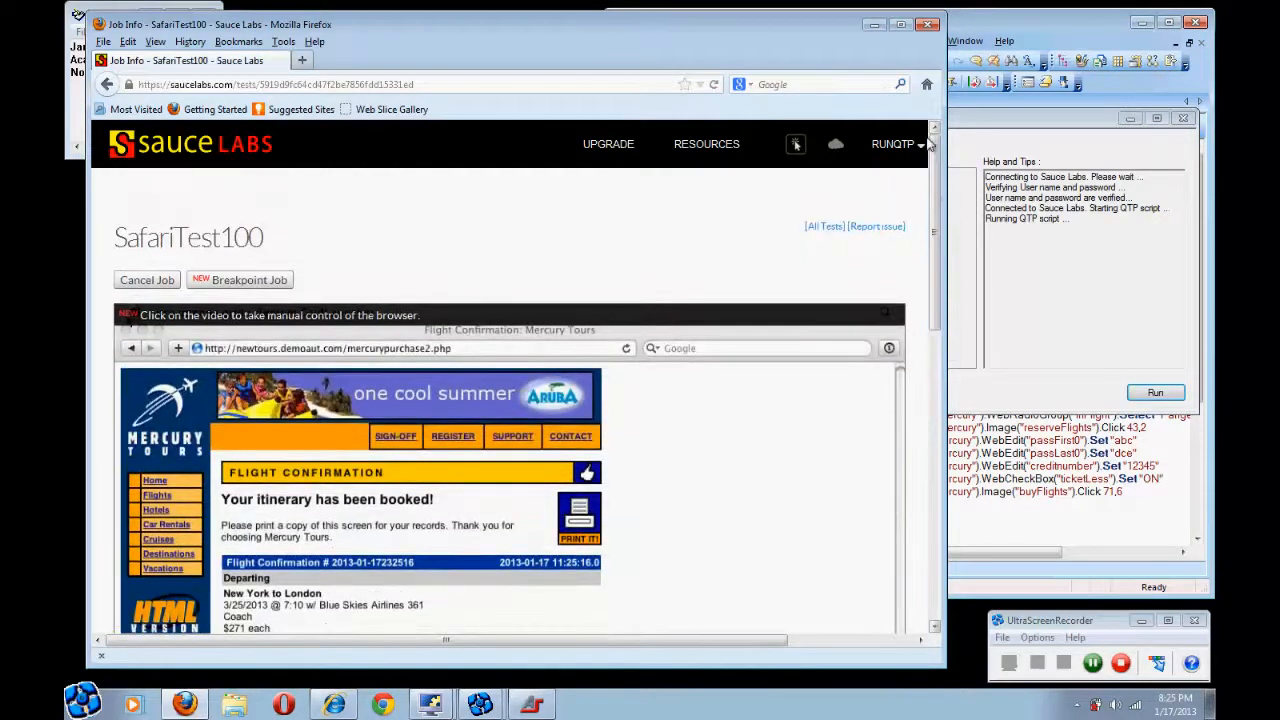
pyautogui.click(824, 228)
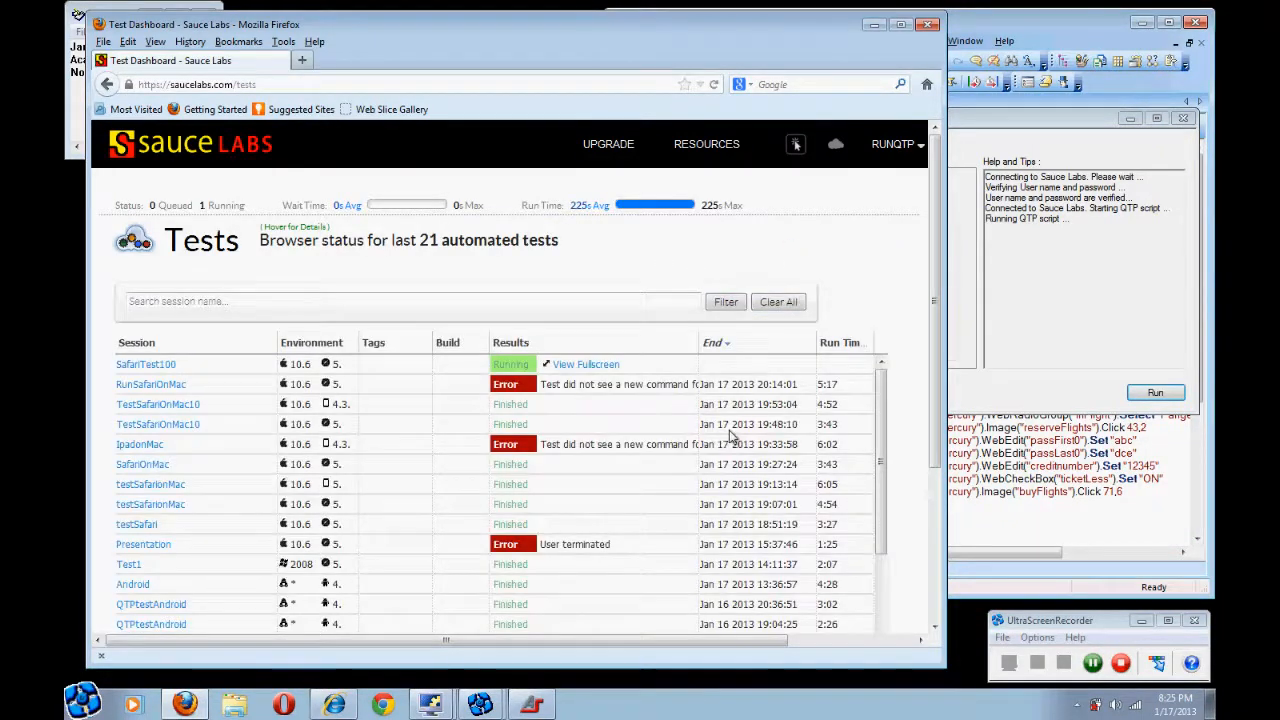
# Switch the Sauce Labs target browser to iPad 4.3 - OSX and run the test again
pyautogui.click(991, 322)
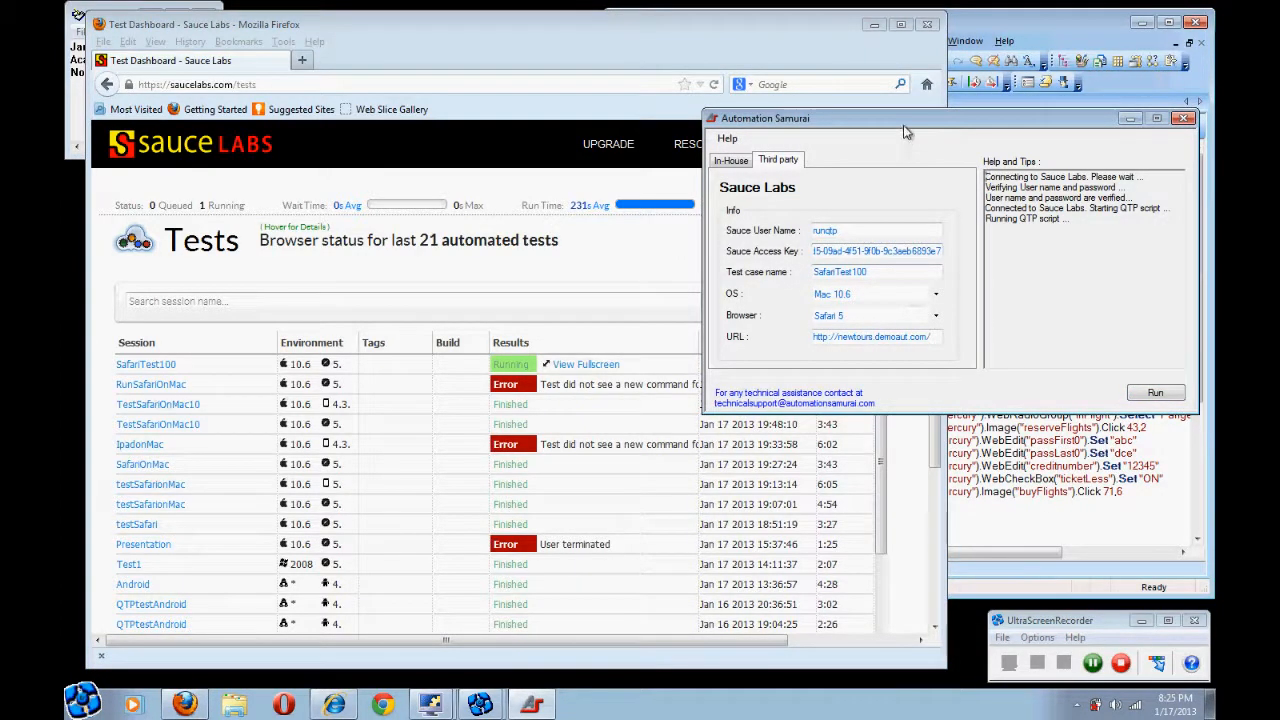
pyautogui.click(936, 316)
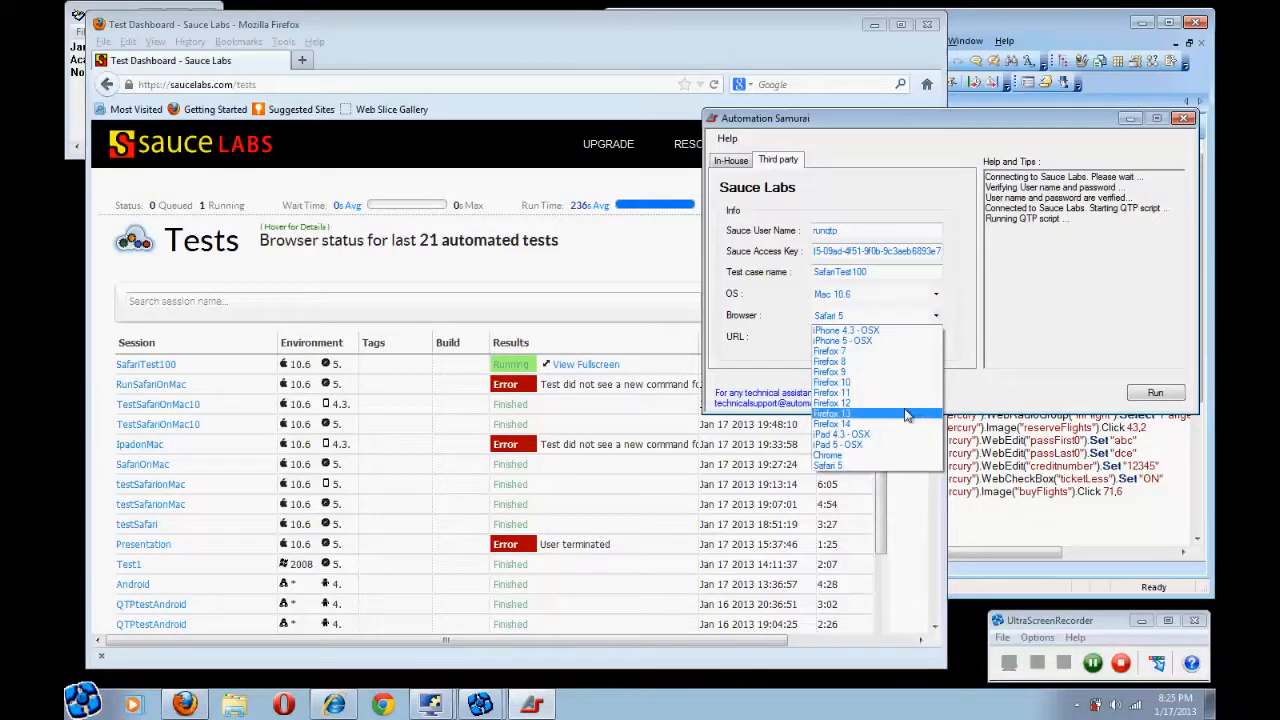
pyautogui.click(897, 436)
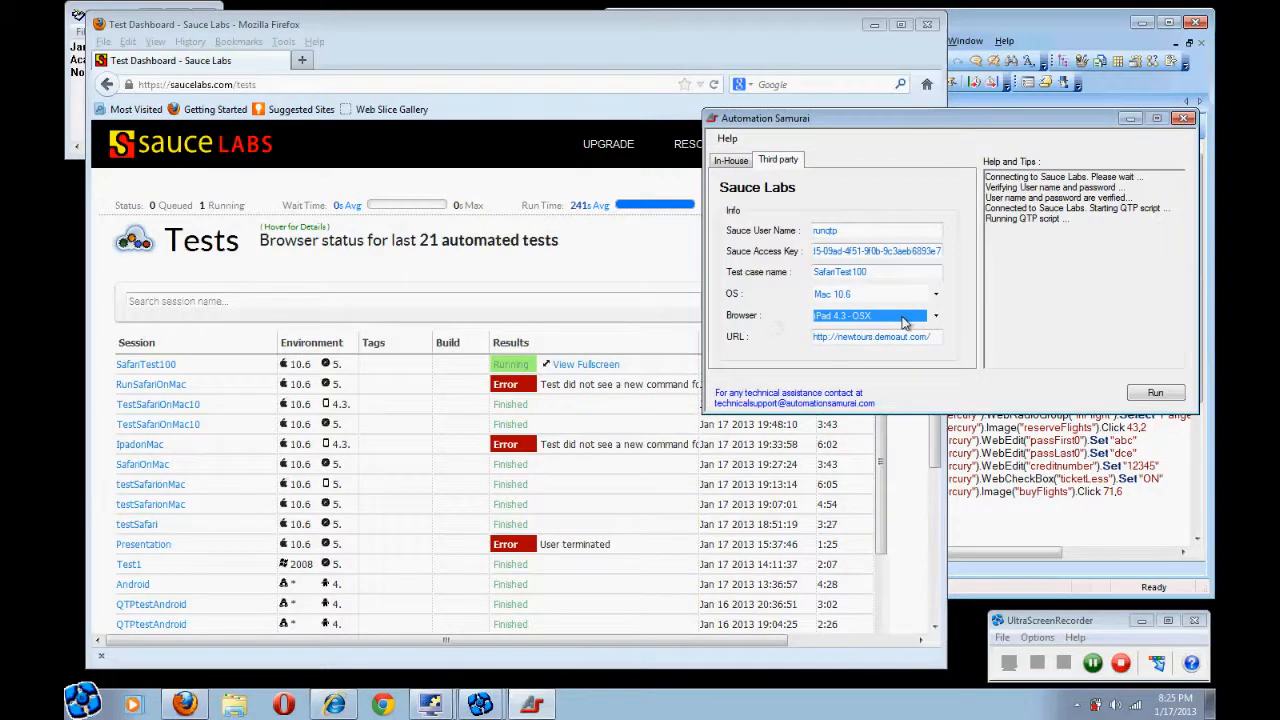
pyautogui.click(1156, 395)
pyautogui.click(1156, 395)
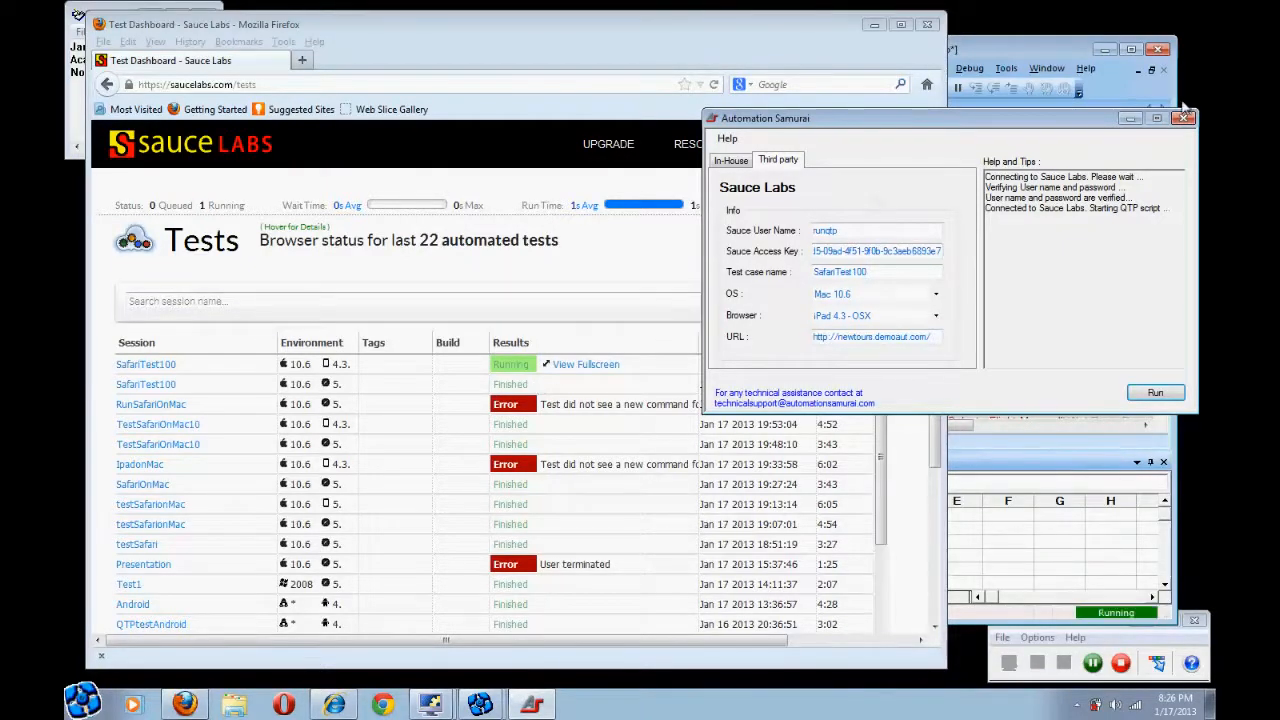
# Minimize Automation Samurai, view the iPad session live, then return to All Tests listing 22 tests
pyautogui.click(1130, 118)
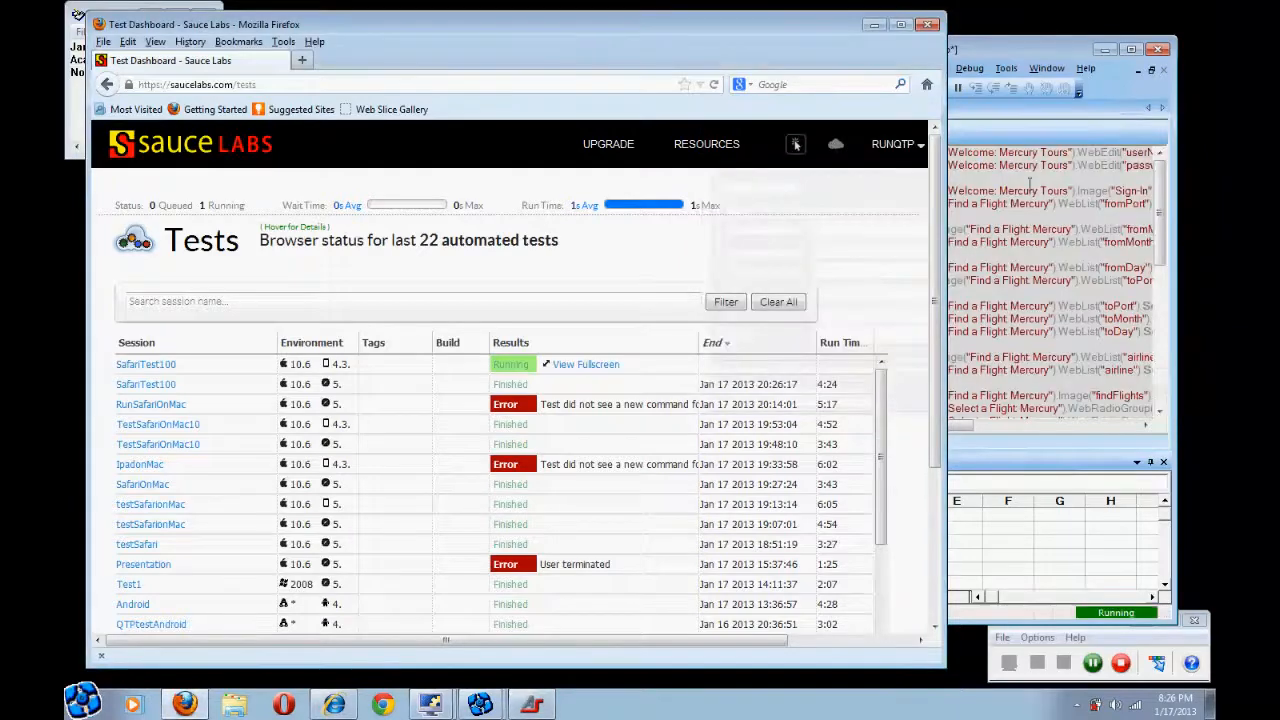
pyautogui.click(595, 368)
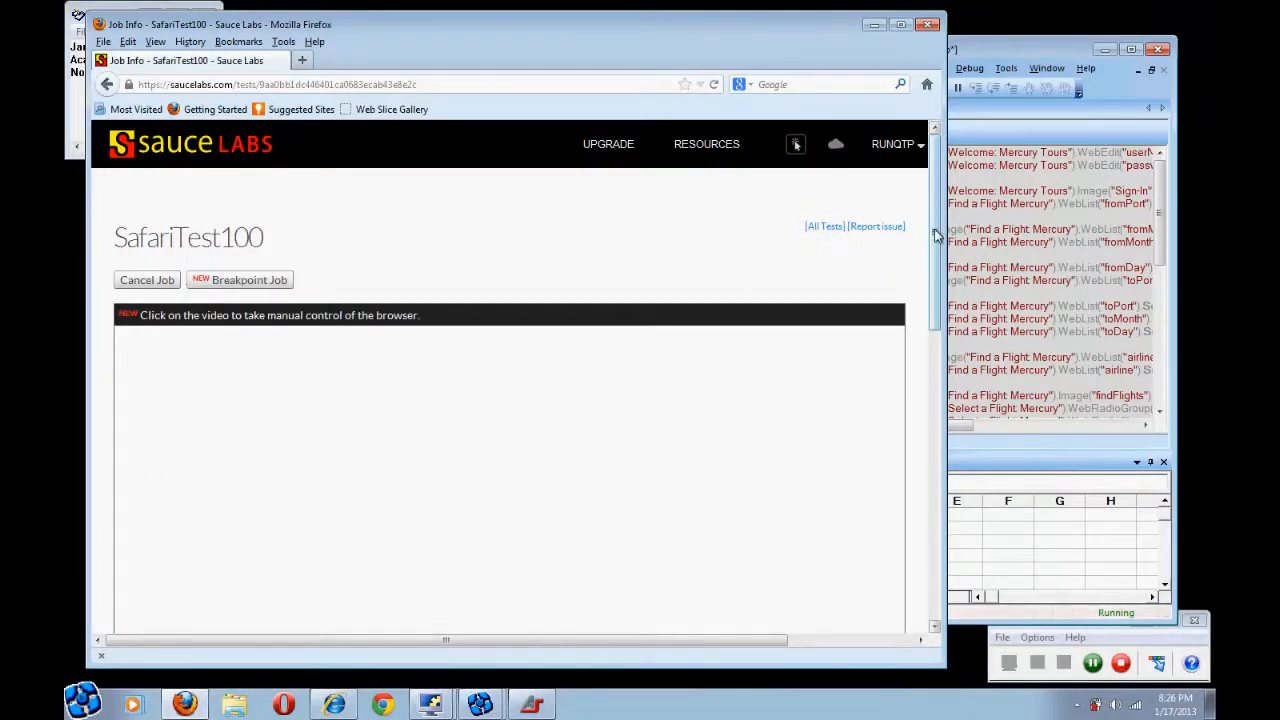
pyautogui.moveTo(934, 232)
pyautogui.mouseDown()
pyautogui.moveTo(937, 371)
pyautogui.moveTo(934, 229)
pyautogui.mouseUp()
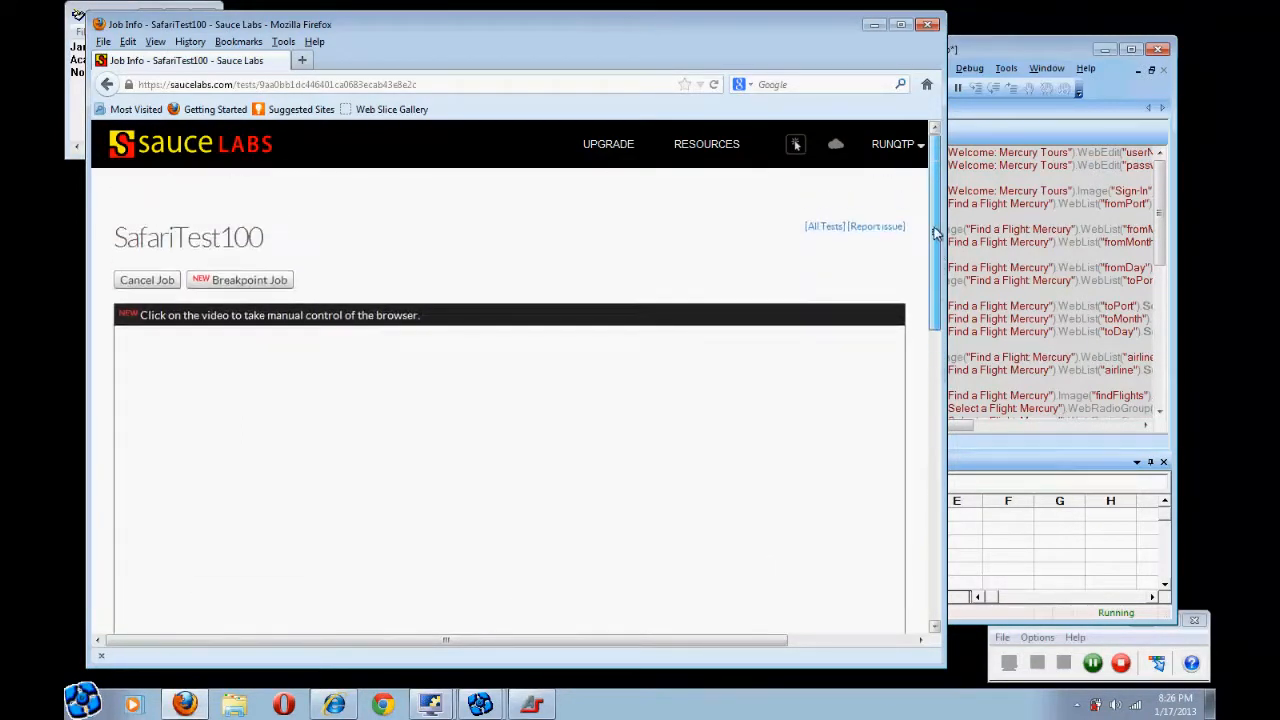
pyautogui.click(836, 229)
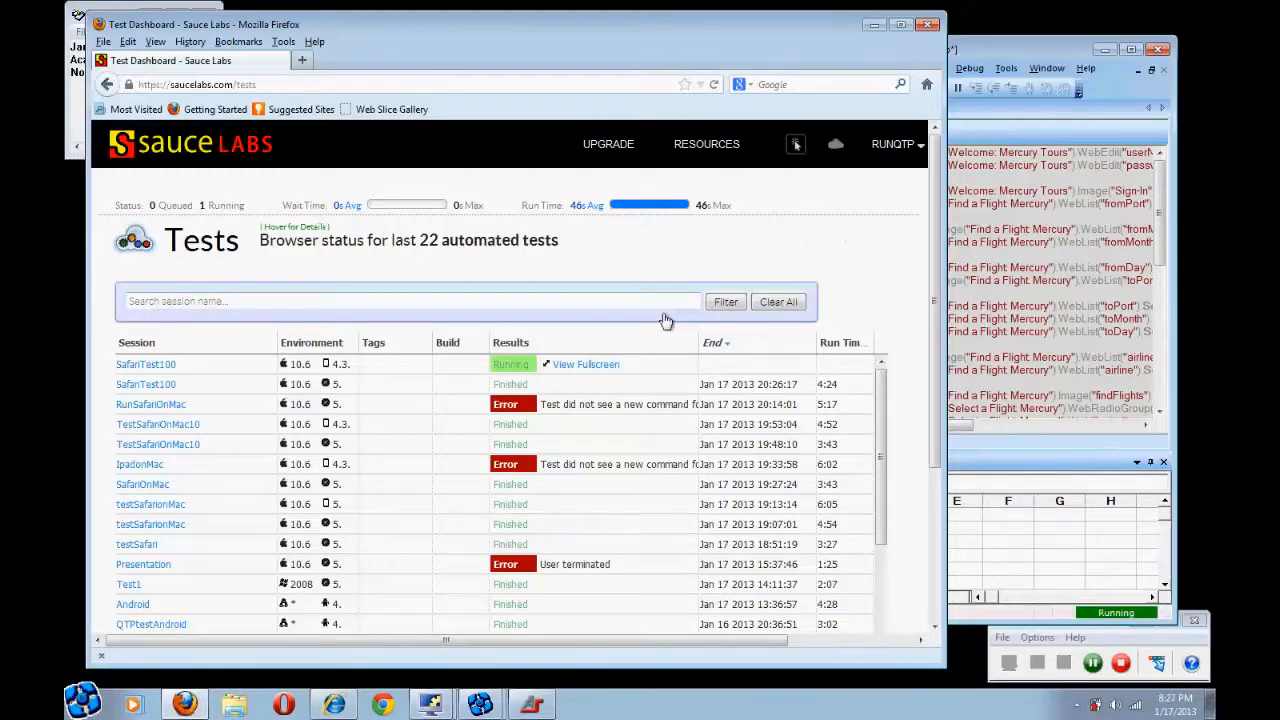
# Watch the SafariTest100 iOS 4.3.2 simulator stream filling in the Mercury Tours Flight Finder form
pyautogui.click(604, 372)
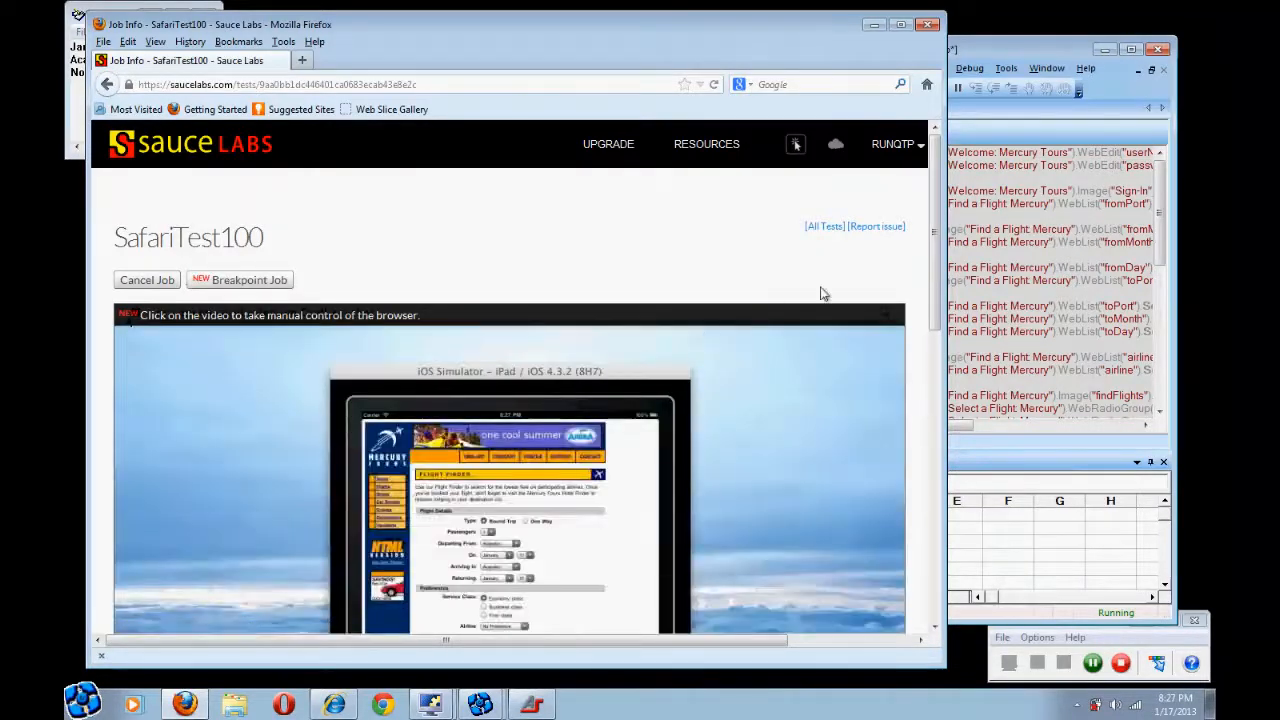
pyautogui.scroll(-1, 932, 290)
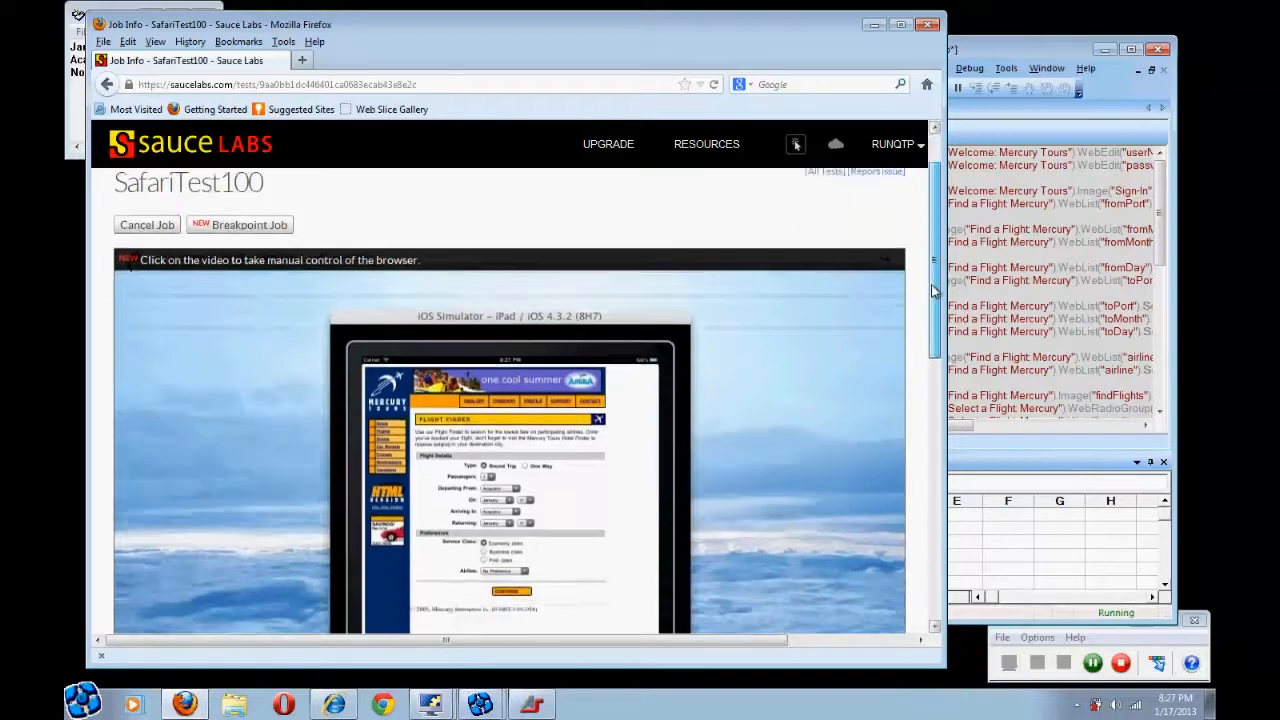
pyautogui.scroll(-1, 932, 290)
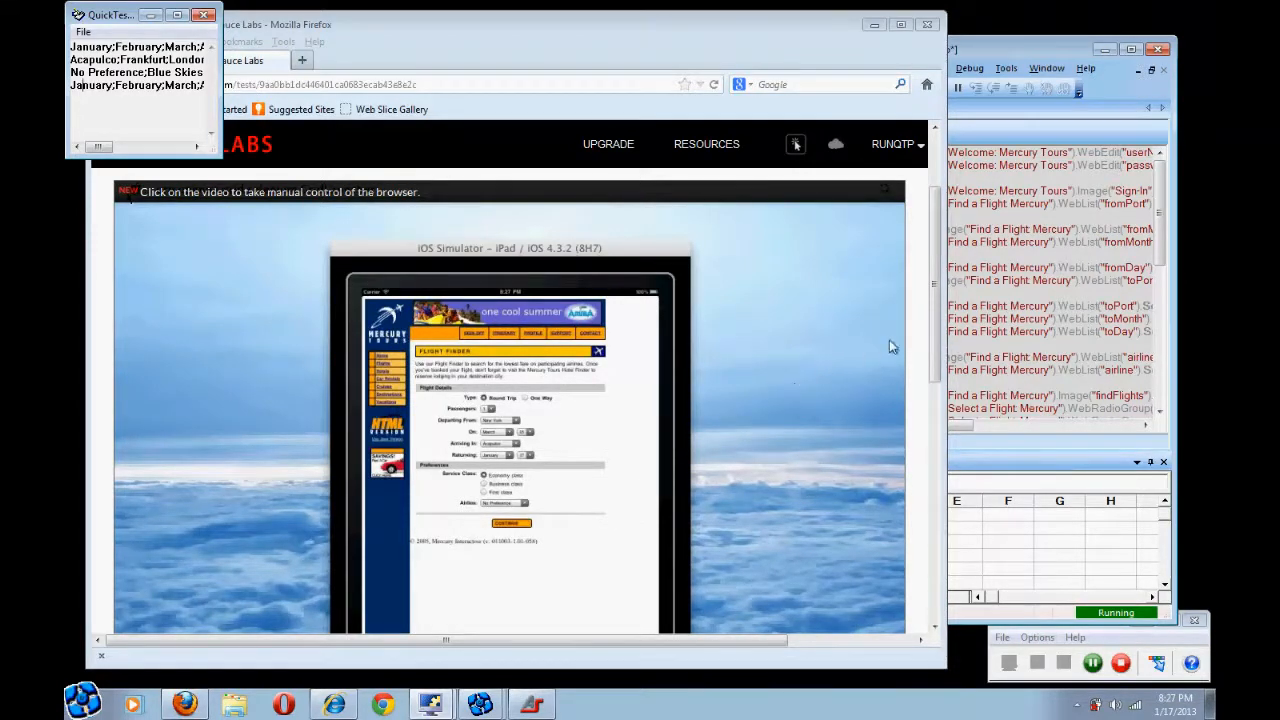
pyautogui.moveTo(935, 330); pyautogui.dragTo(935, 362)
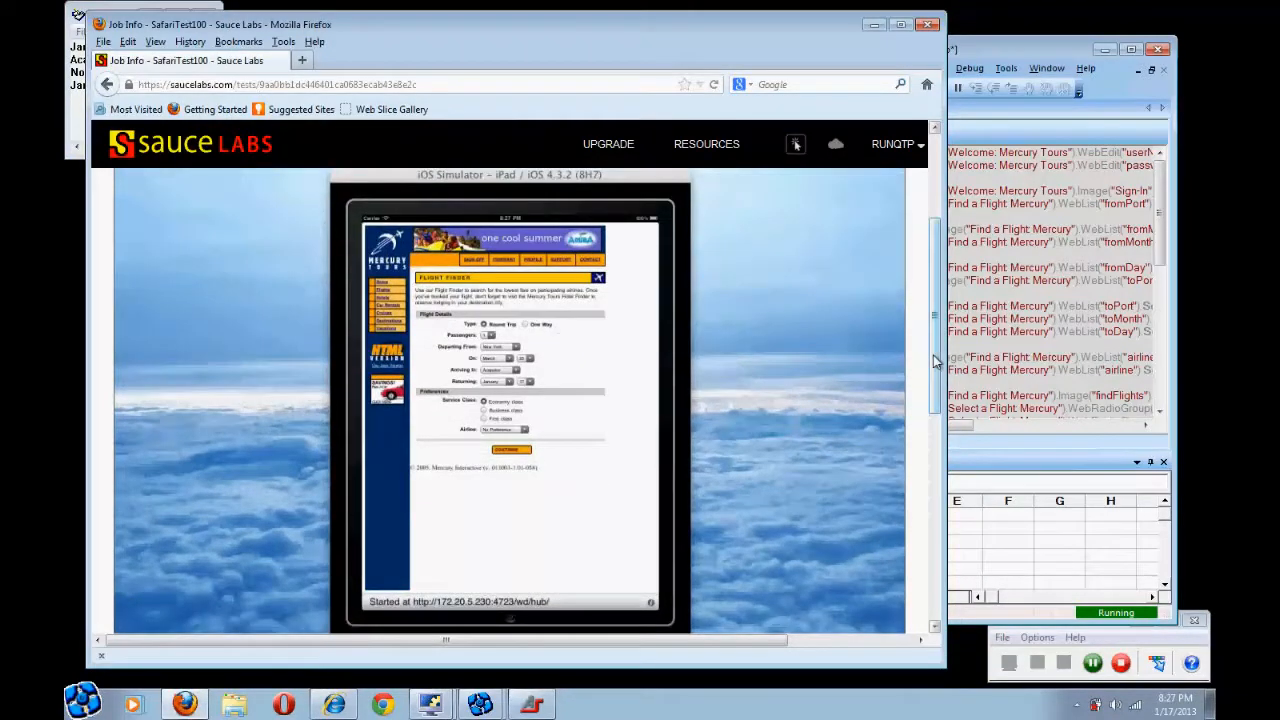